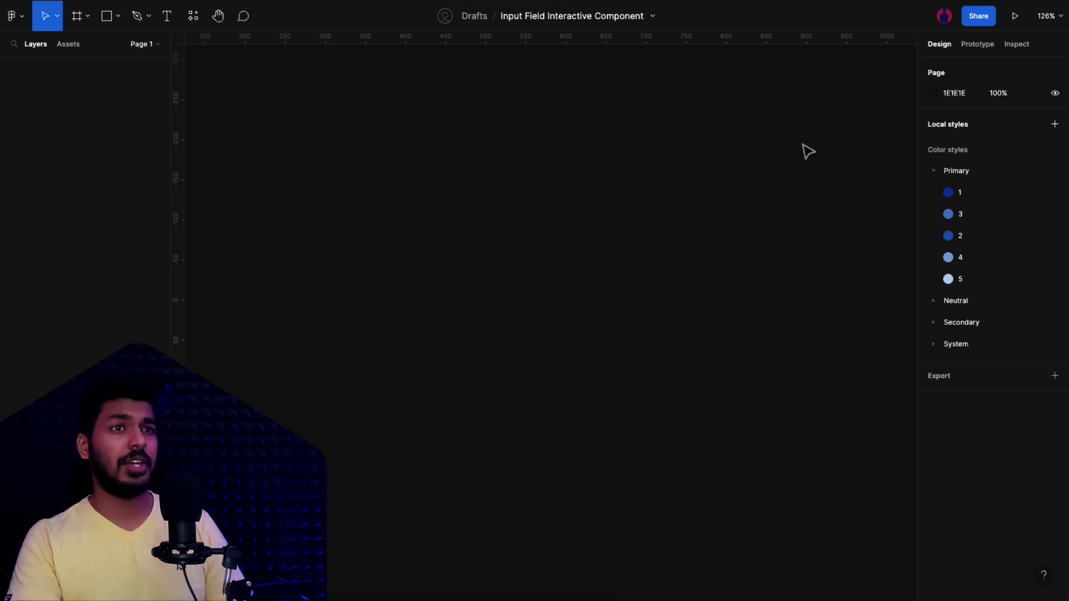
- Draw a frame about 473 × 571 and place the copied input field reference image near its upper edge
key(f)
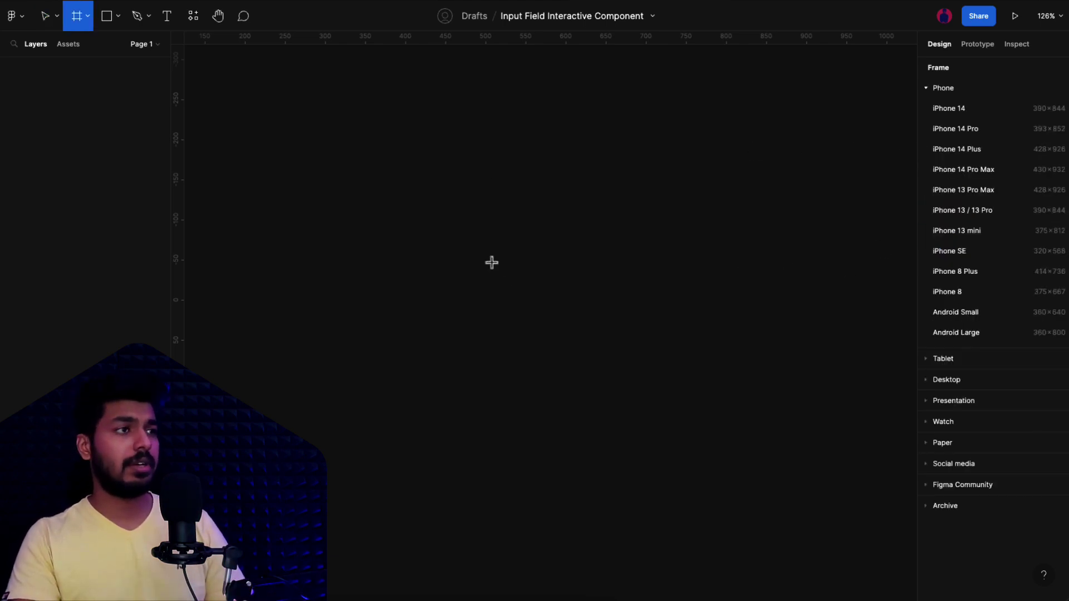
drag(359, 82, 739, 539)
click(765, 338)
key(ctrl+v)
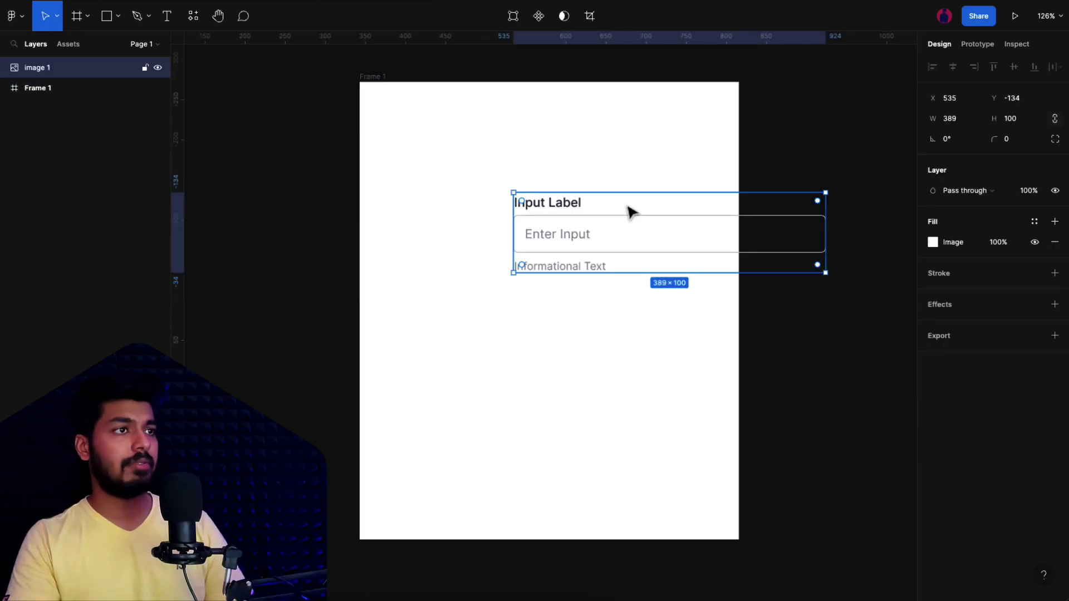
drag(613, 234, 505, 150)
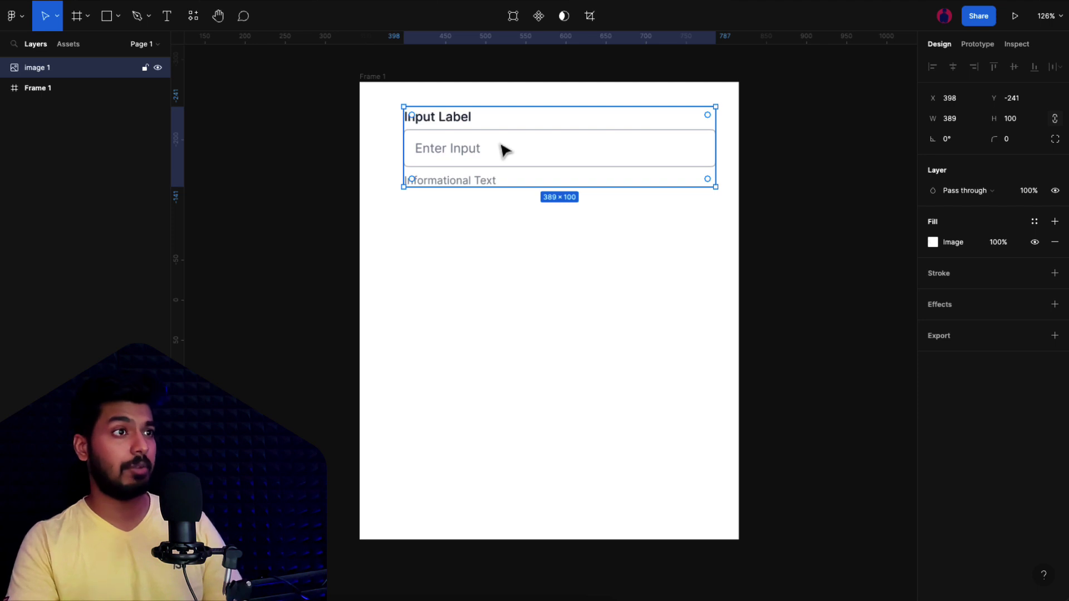
- Add the text "Input Label" inside the frame, below the reference image
click(468, 236)
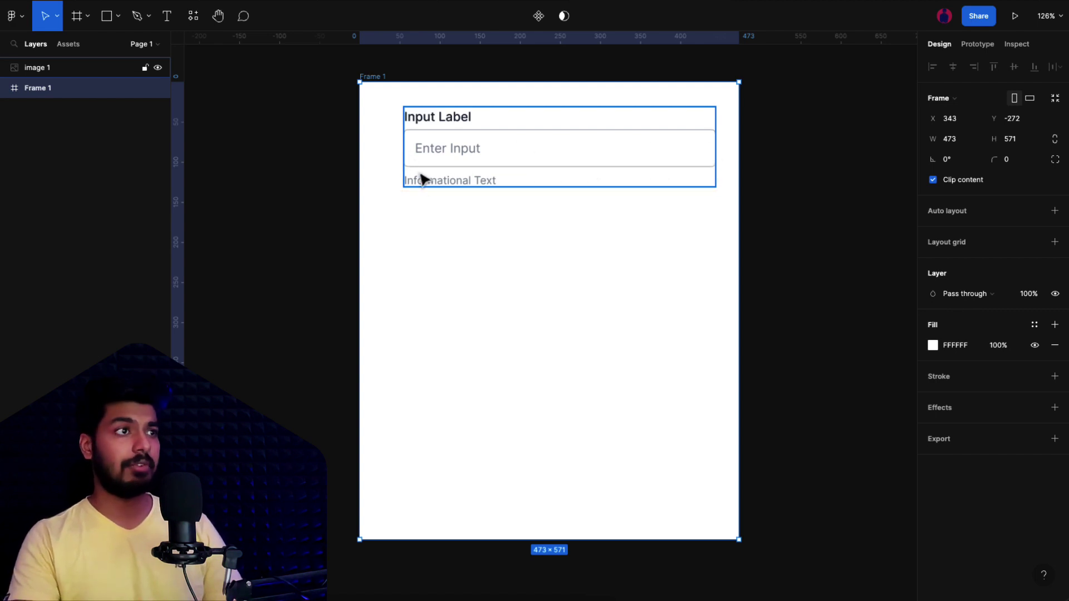
key(t)
click(407, 240)
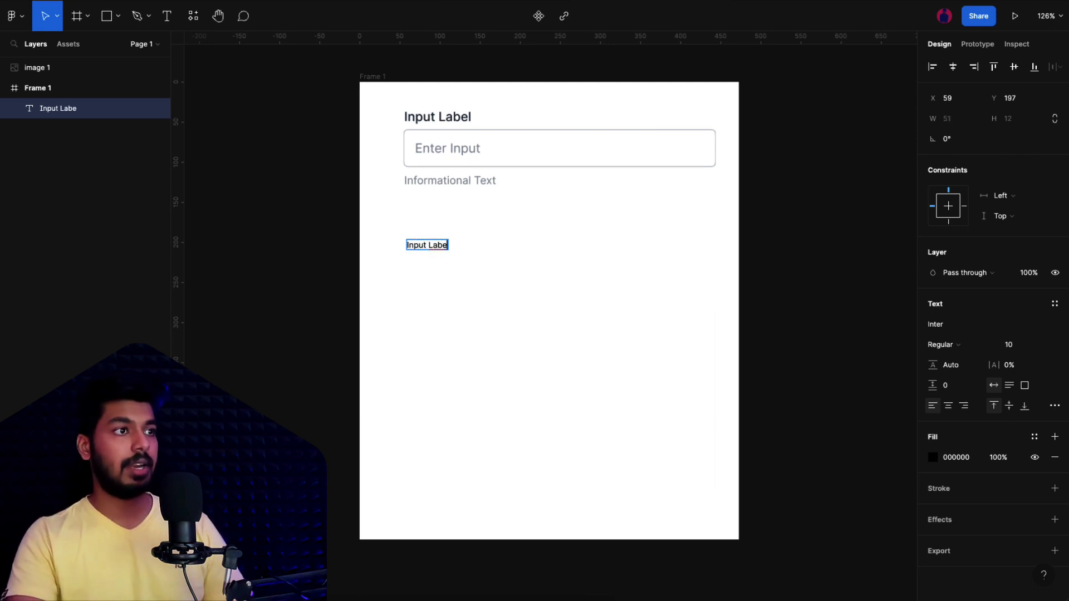
key(Escape)
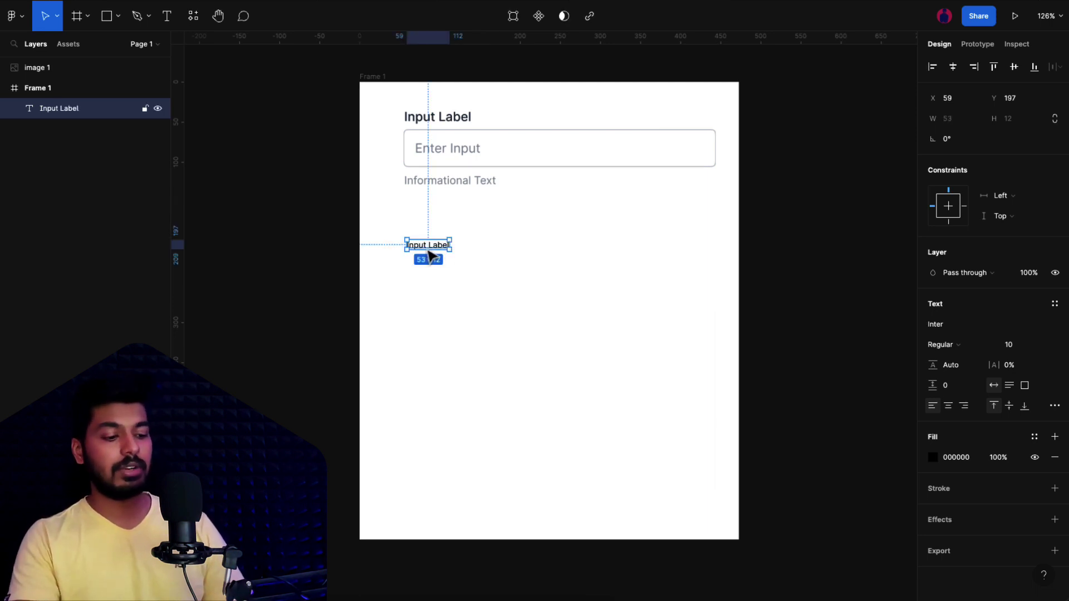
- Duplicate the label just below itself and change the copy's text to "Enter Input"
key(ctrl+d)
drag(429, 255, 430, 274)
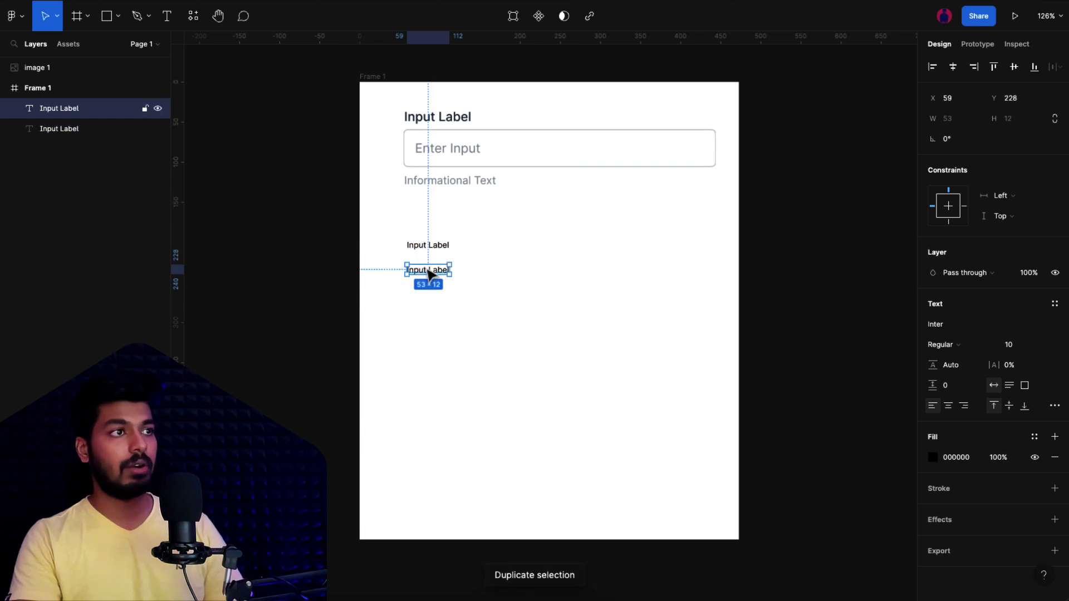
double_click(429, 270)
text(Enter Input)
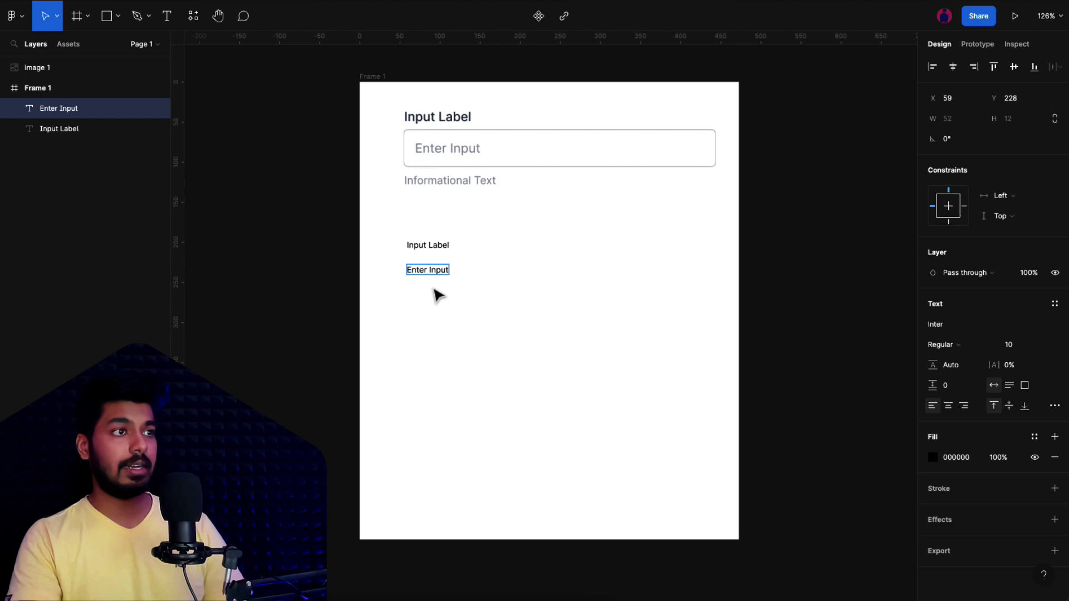
key(Escape)
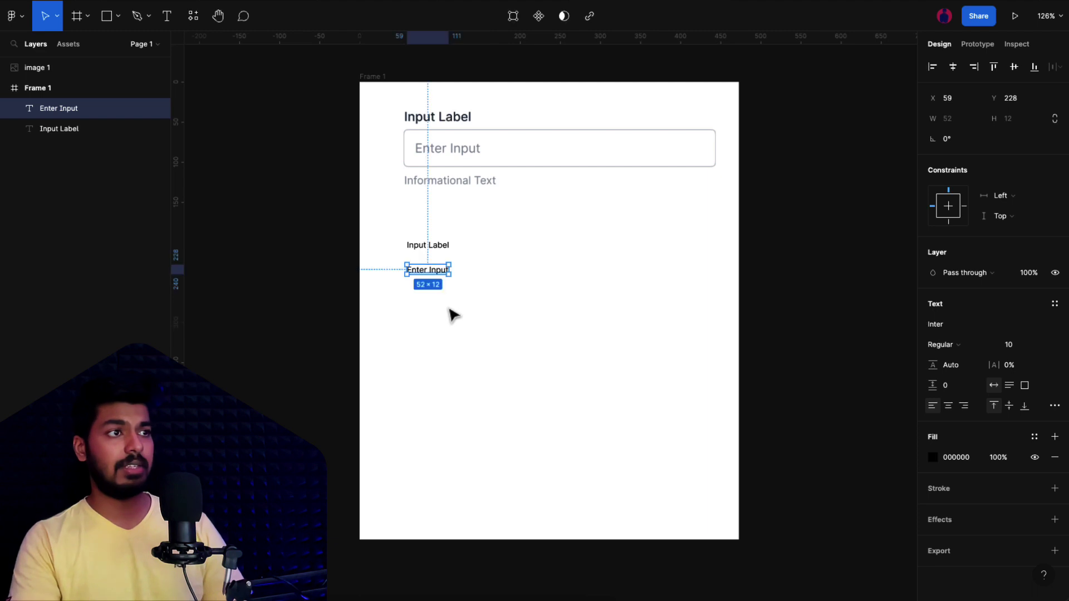
- Duplicate the "Enter Input" text below itself and change the copy to "Informational Text"
key(ctrl+d)
drag(434, 277, 434, 297)
double_click(435, 298)
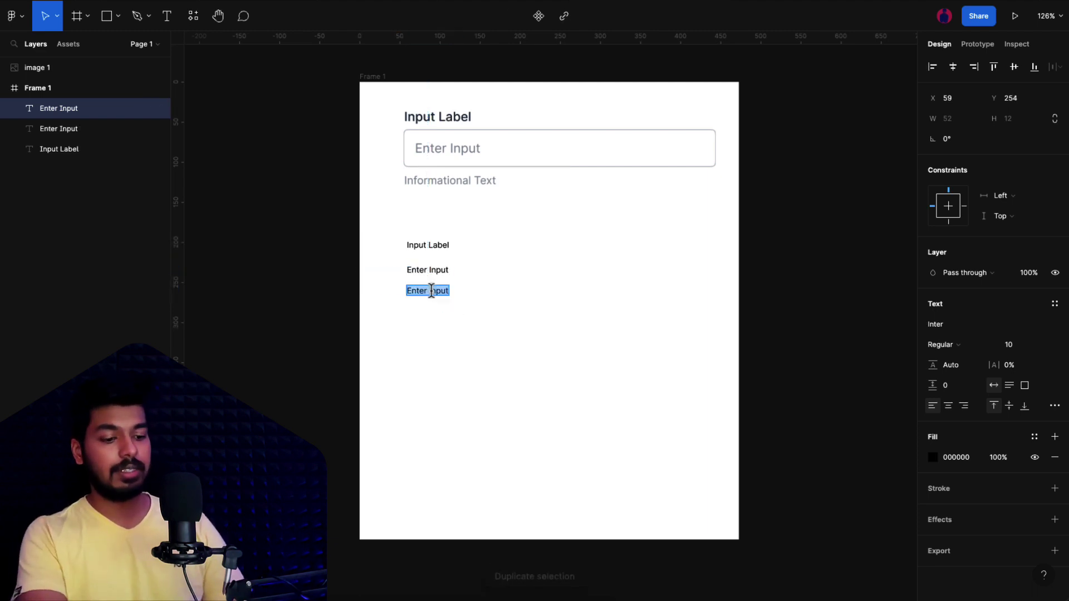
text(Informational)
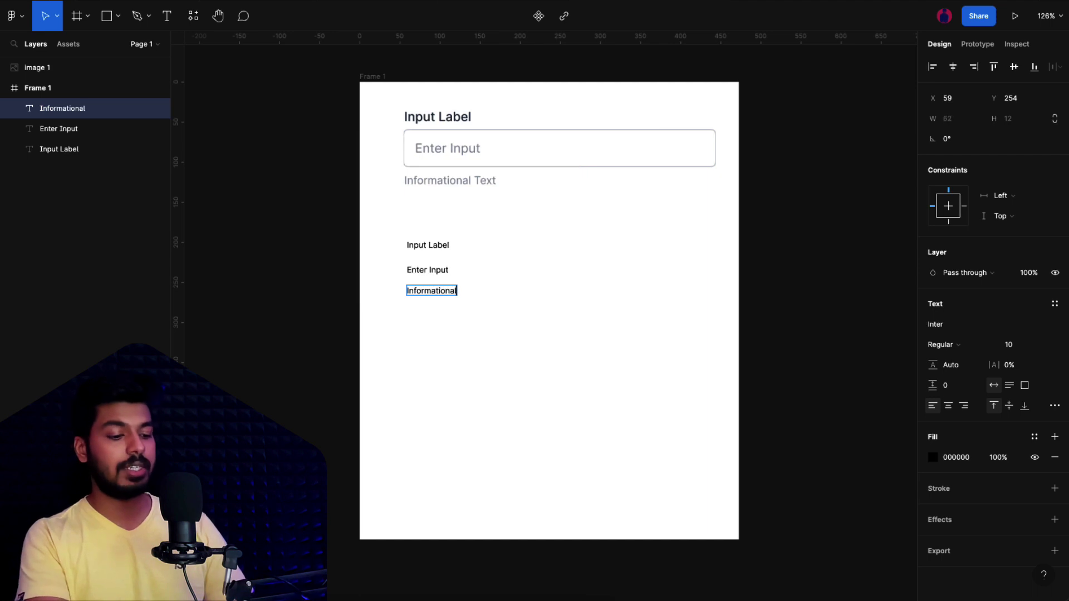
text( Text)
key(Escape)
drag(393, 230, 505, 328)
click(505, 329)
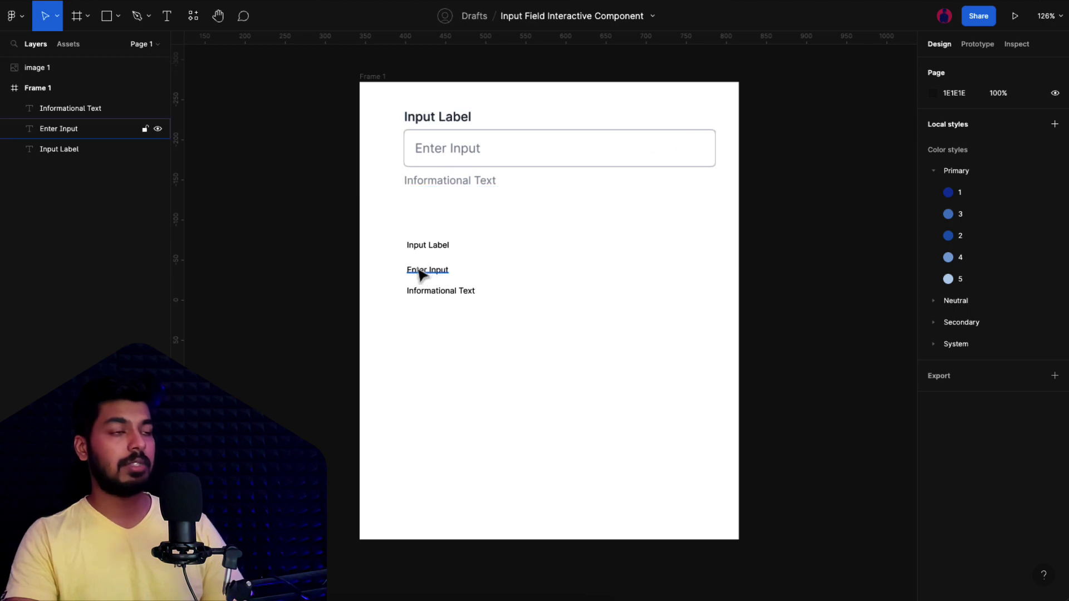
- Wrap the "Enter Input" text in an auto layout frame
click(440, 272)
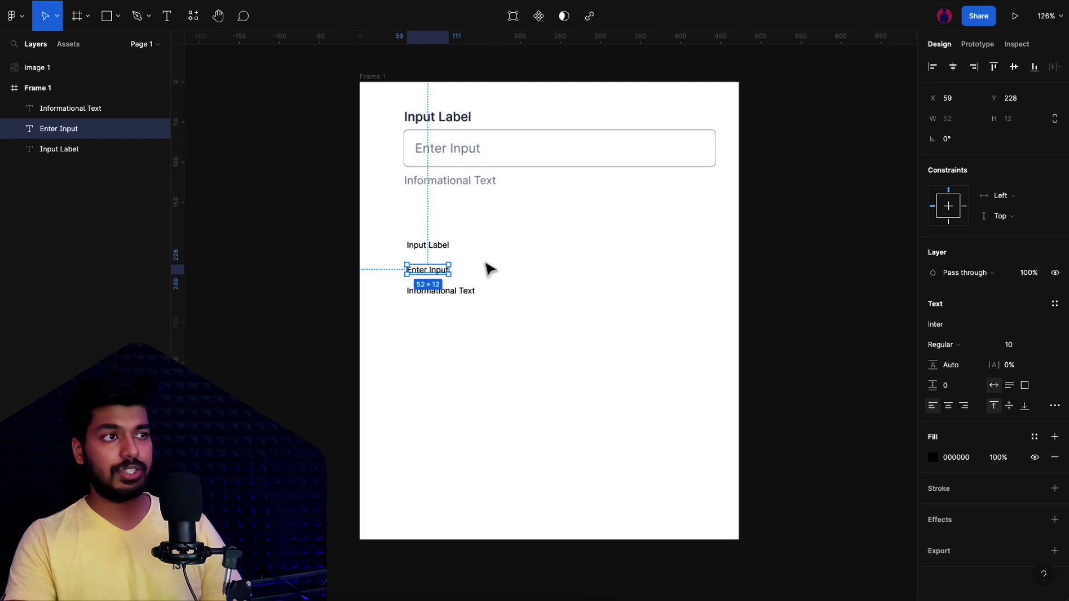
right_click(432, 271)
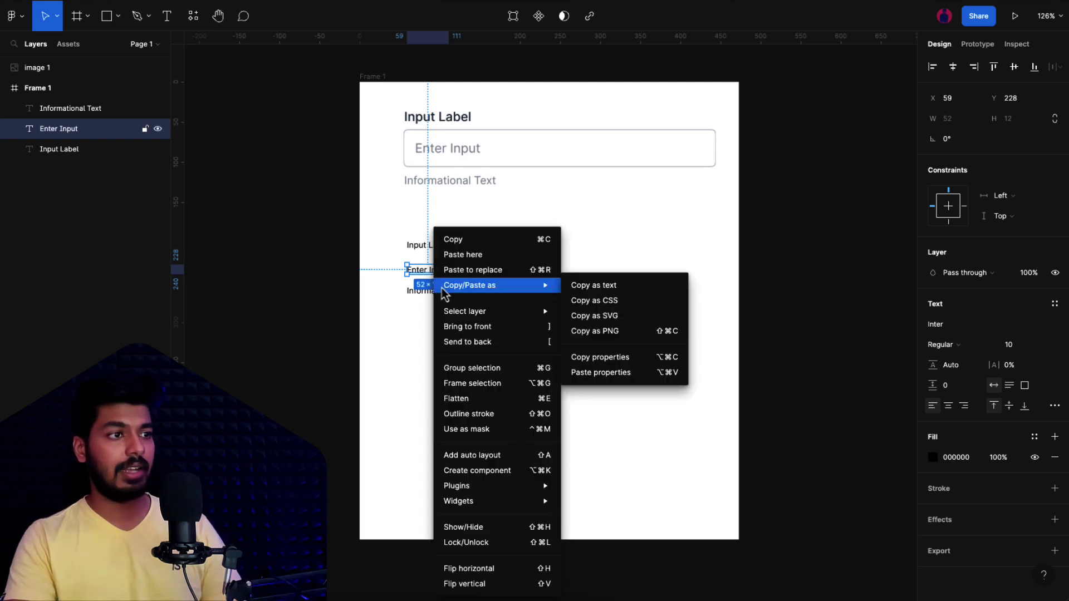
click(492, 451)
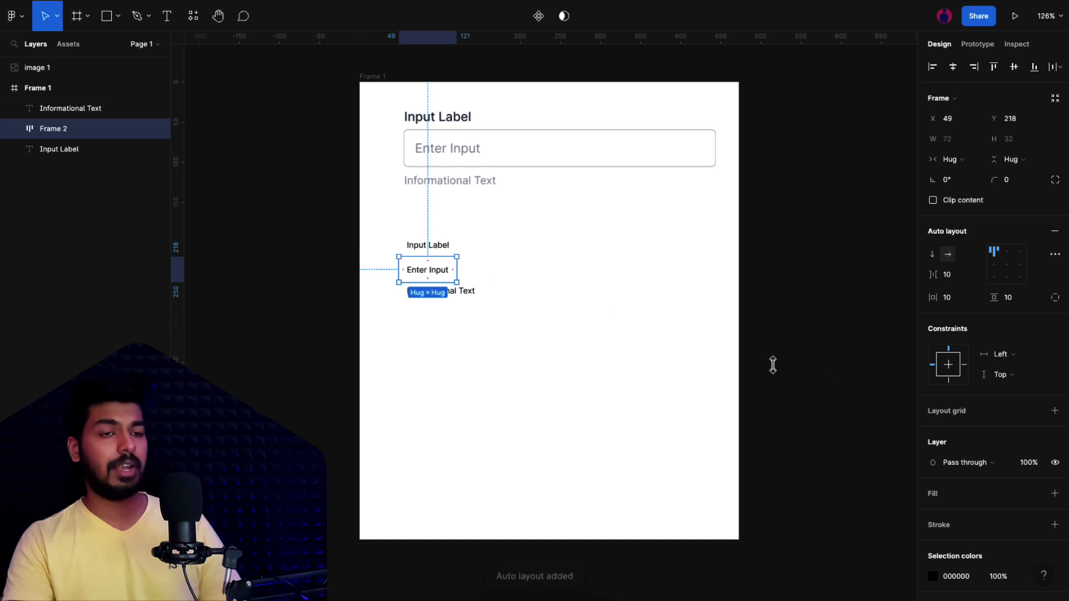
- Give the "Enter Input" box a Neutral/4 stroke and a corner radius of 4
scroll(1021, 529, down, 3)
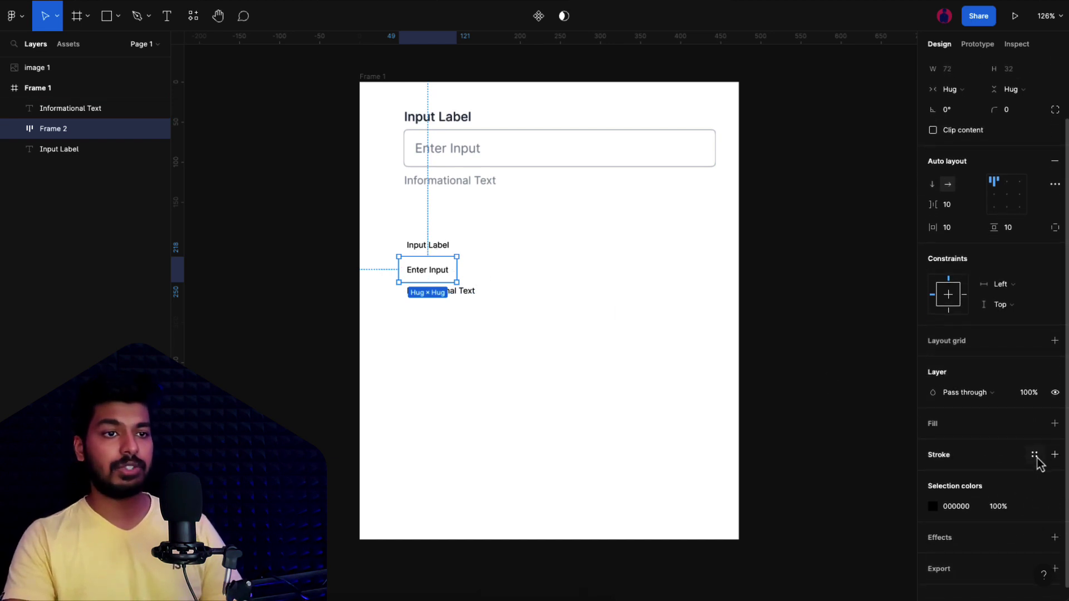
click(1036, 455)
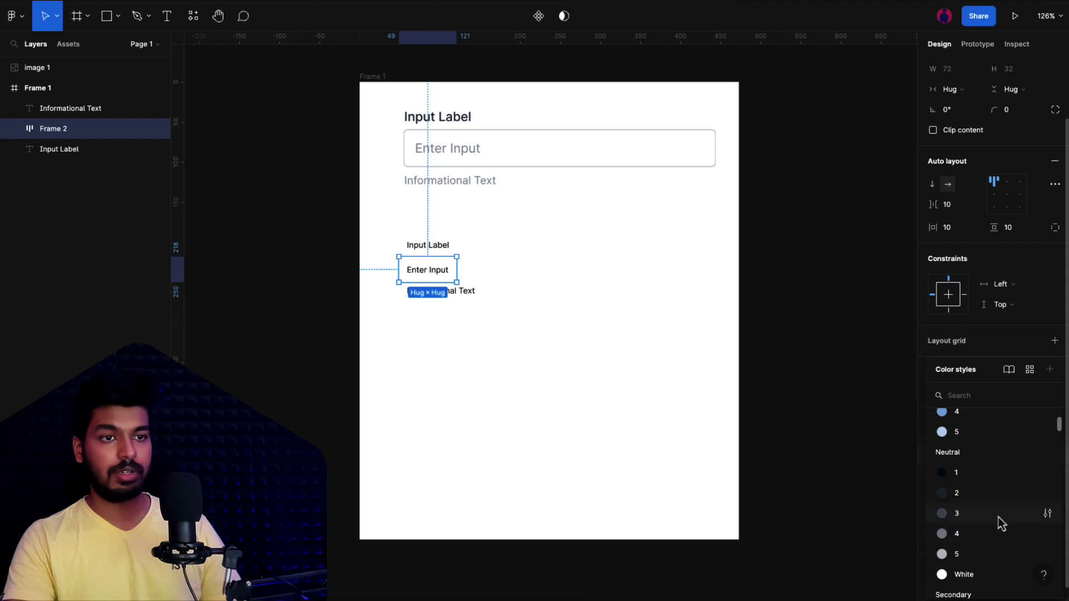
click(959, 536)
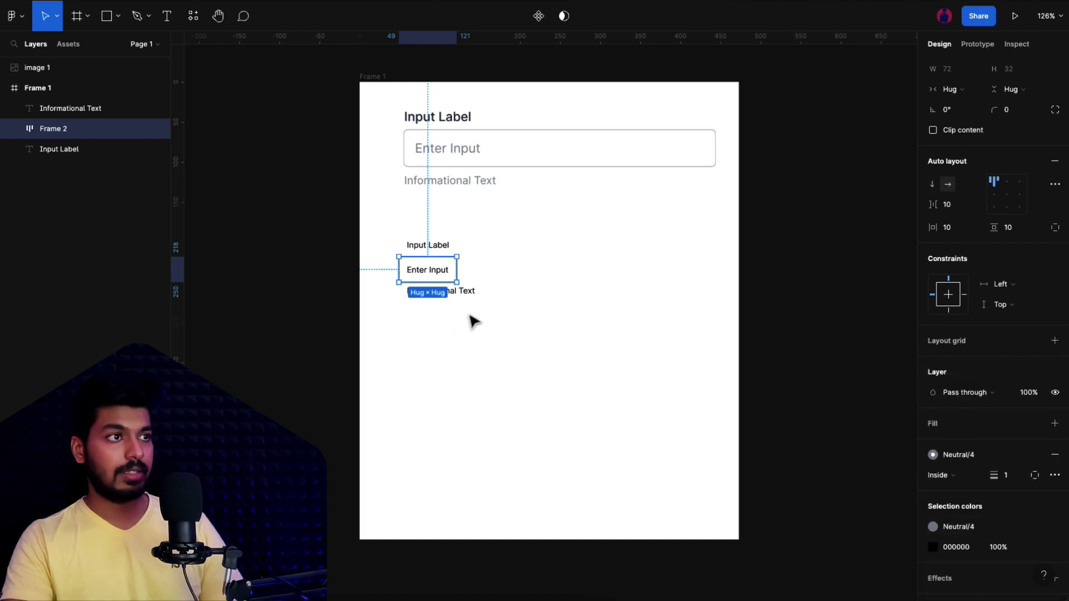
click(1009, 110)
text(4)
key(Return)
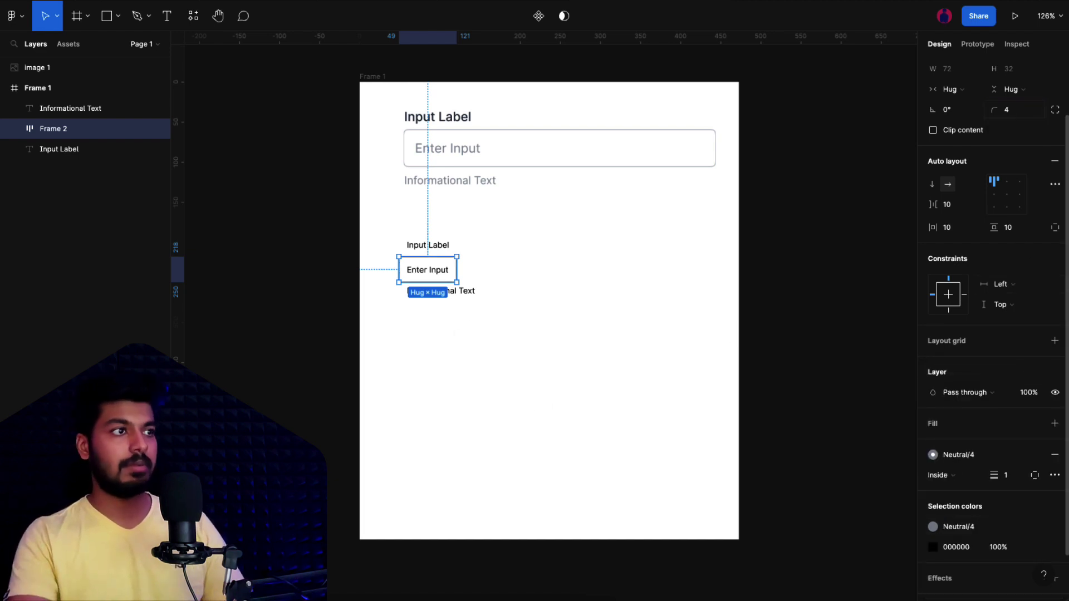
- Give the "Enter Input" box a fixed width of 345
drag(457, 270, 585, 268)
click(952, 91)
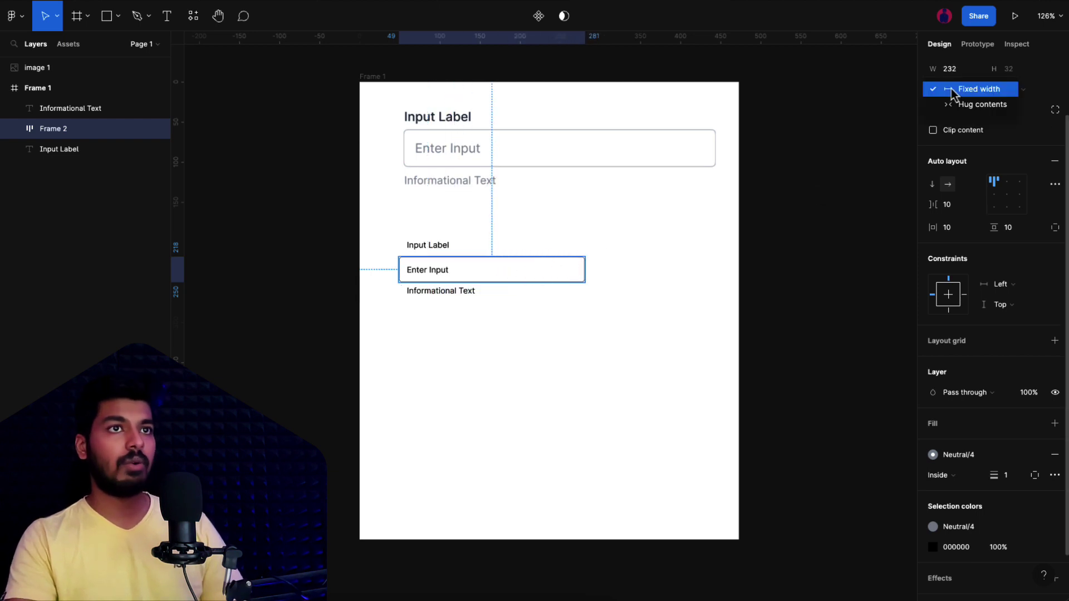
click(953, 90)
click(952, 72)
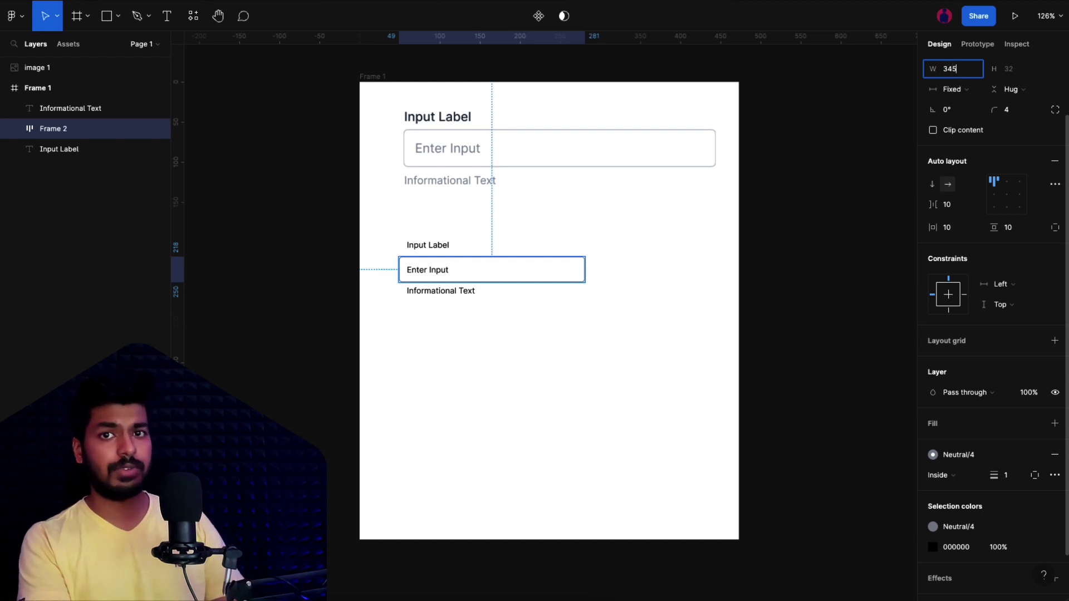
key(Return)
click(461, 347)
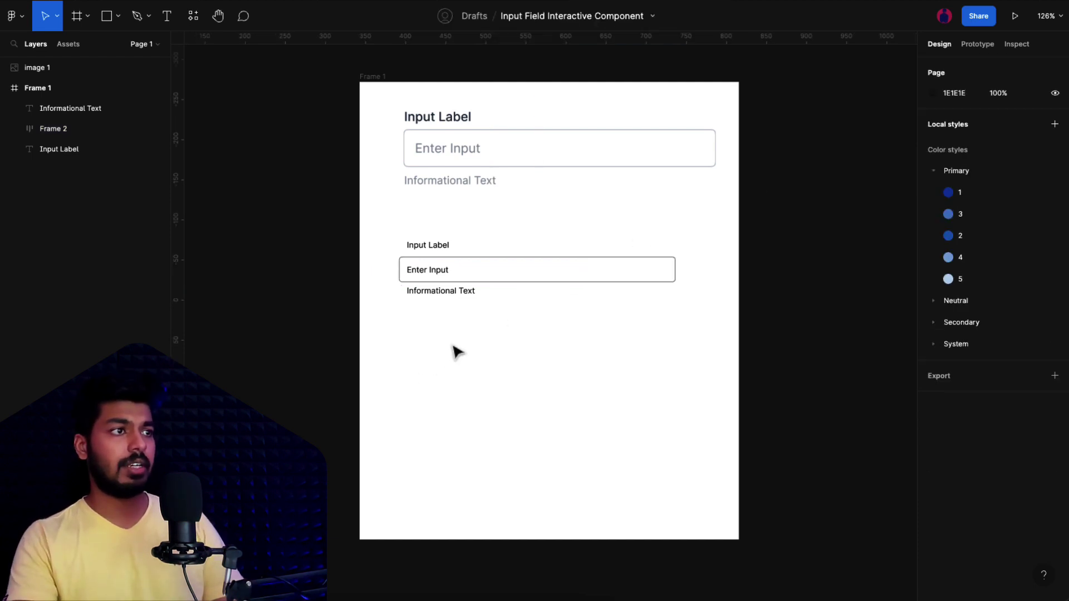
- Left-align the label, input box and informational text, and combine them in one auto layout
drag(448, 234, 410, 348)
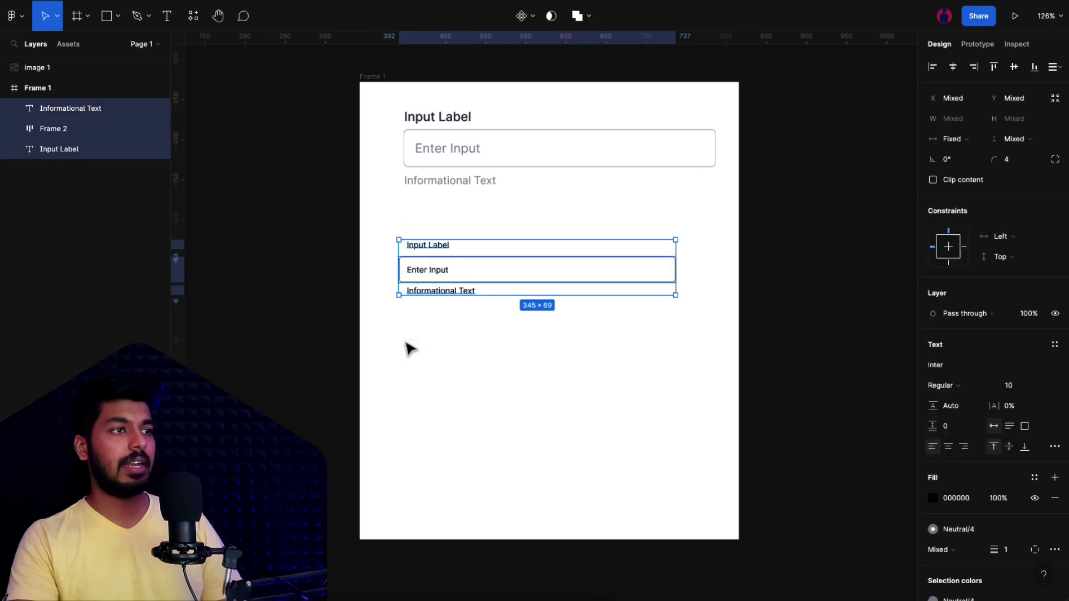
click(932, 66)
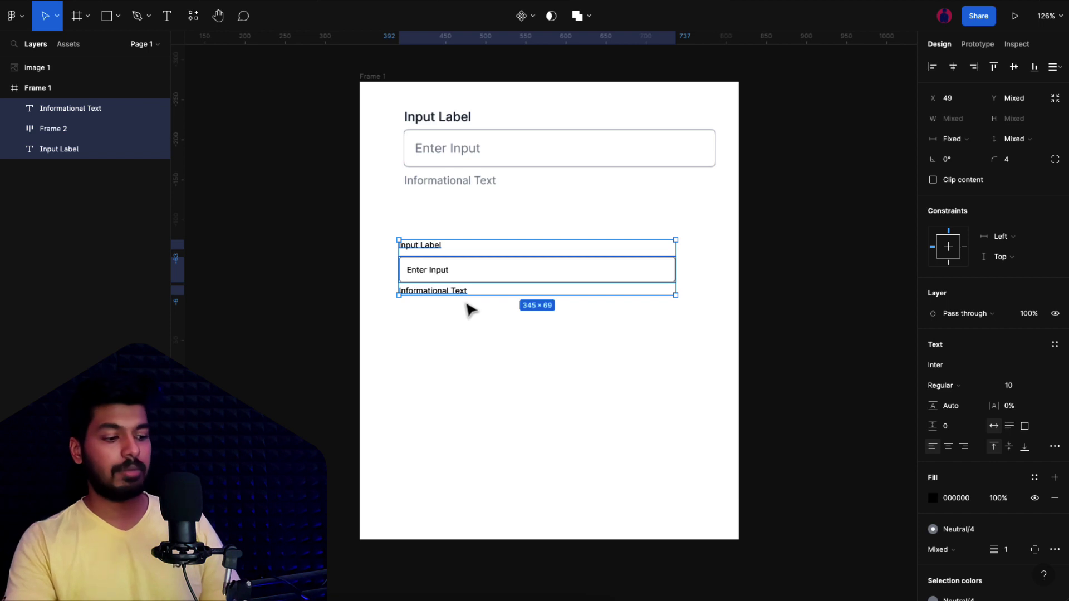
key(shift+a)
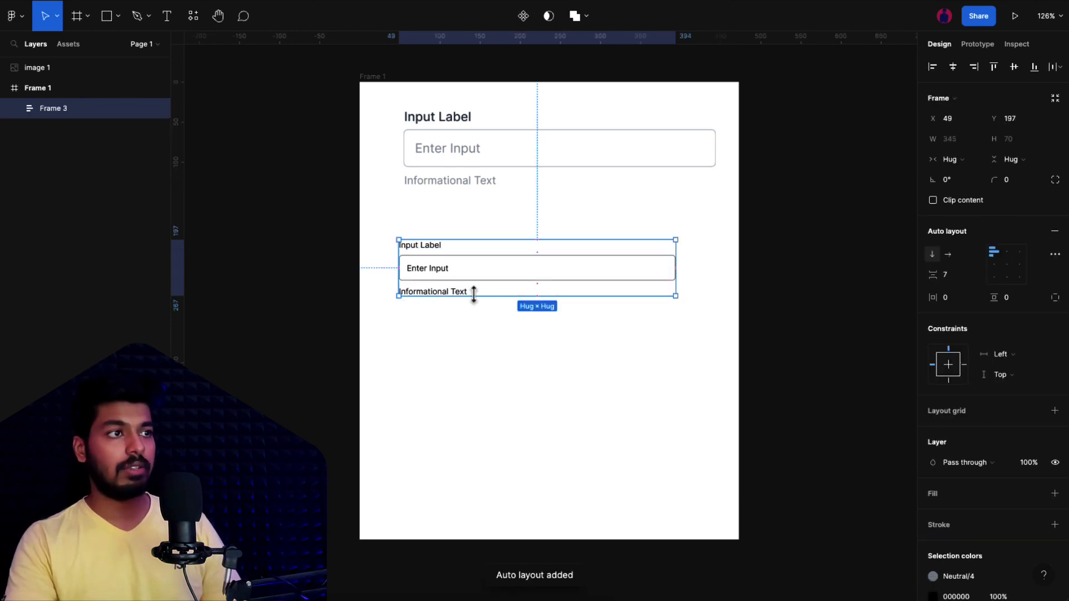
- Move the combined input field to about X 55, Y 195, lined up with the reference image's left edge
click(428, 363)
mouse_move(437, 270)
mouse_down()
mouse_move(494, 284)
mouse_move(444, 266)
mouse_up()
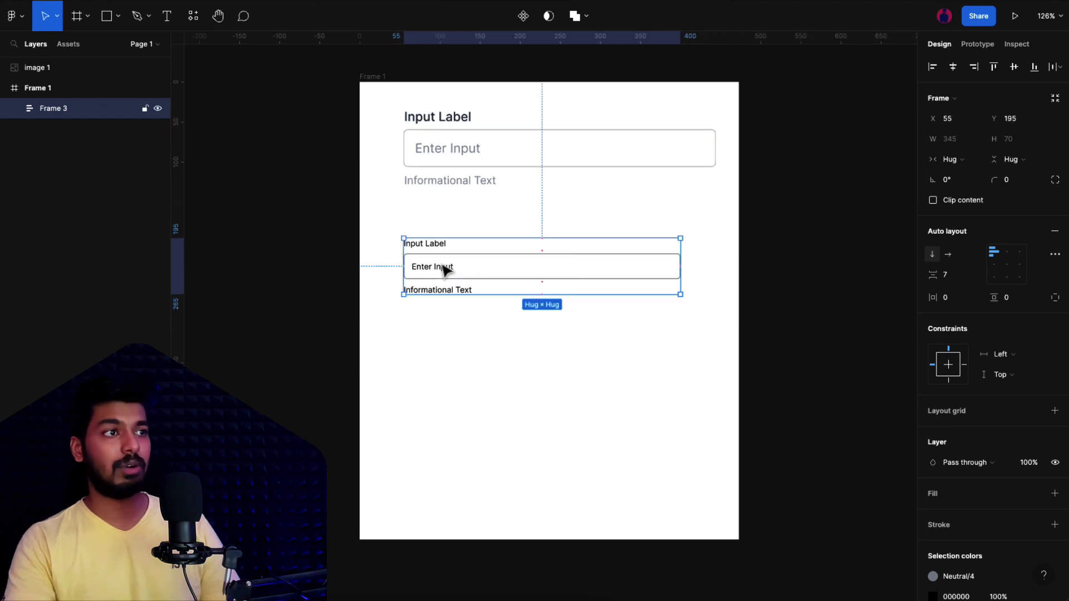
click(443, 306)
- Apply the Neutral/3 color style to the "Enter Input" placeholder text
double_click(442, 275)
double_click(424, 272)
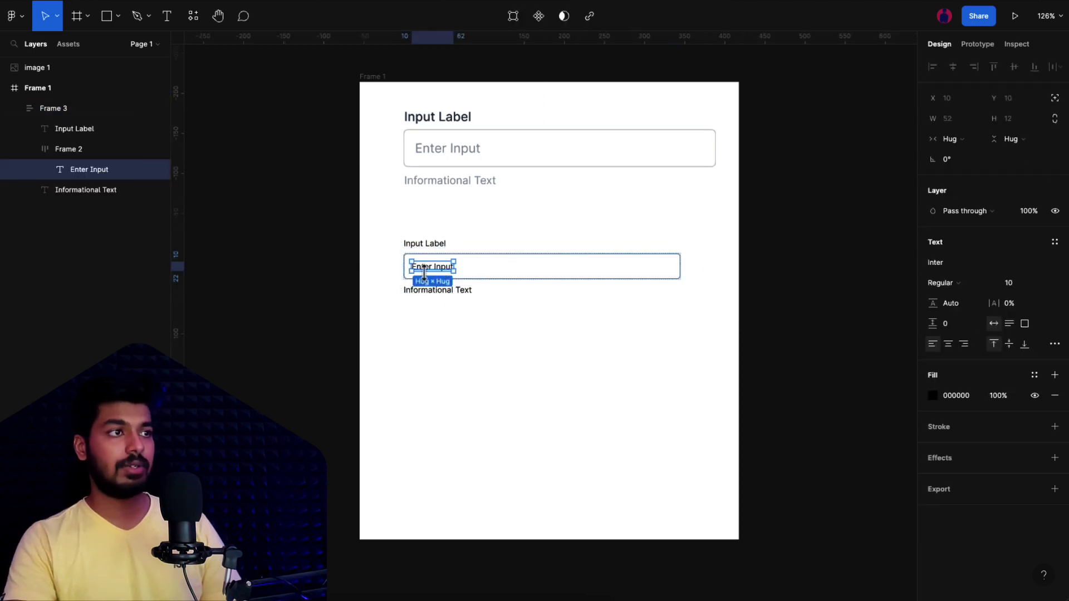
click(1035, 375)
scroll(981, 519, down, 4)
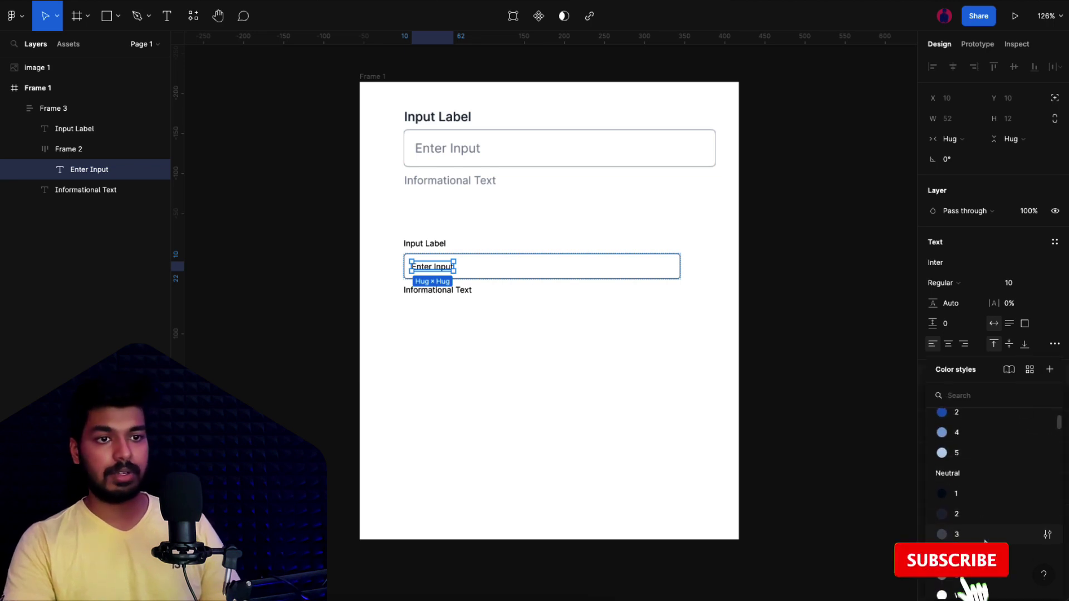
click(553, 241)
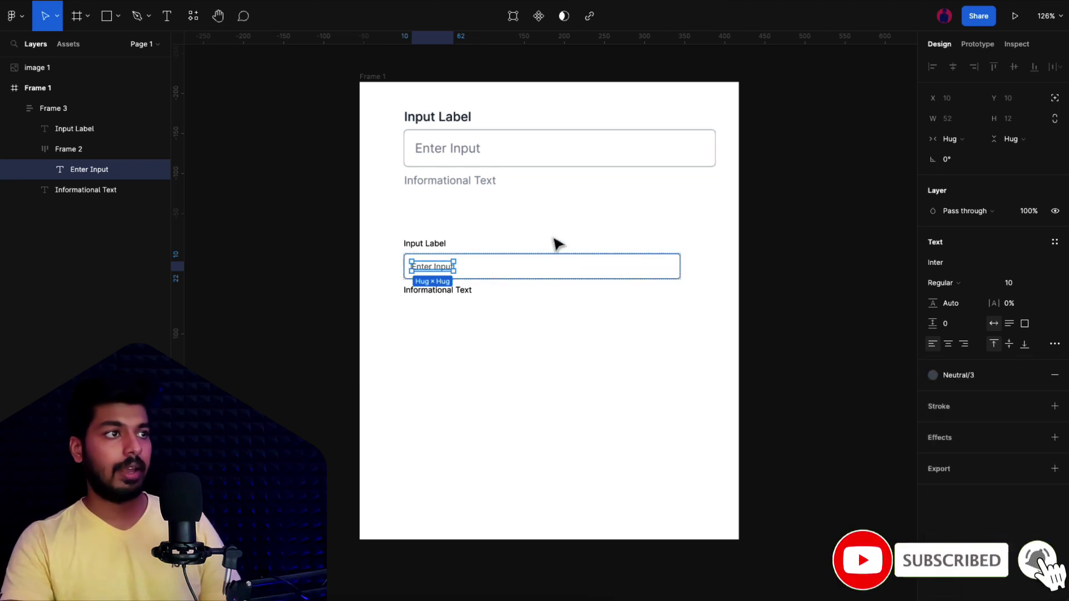
- Apply the Neutral/2 color style to both the "Input Label" and "Informational Text" layers
click(453, 248)
double_click(436, 246)
shift+click(449, 292)
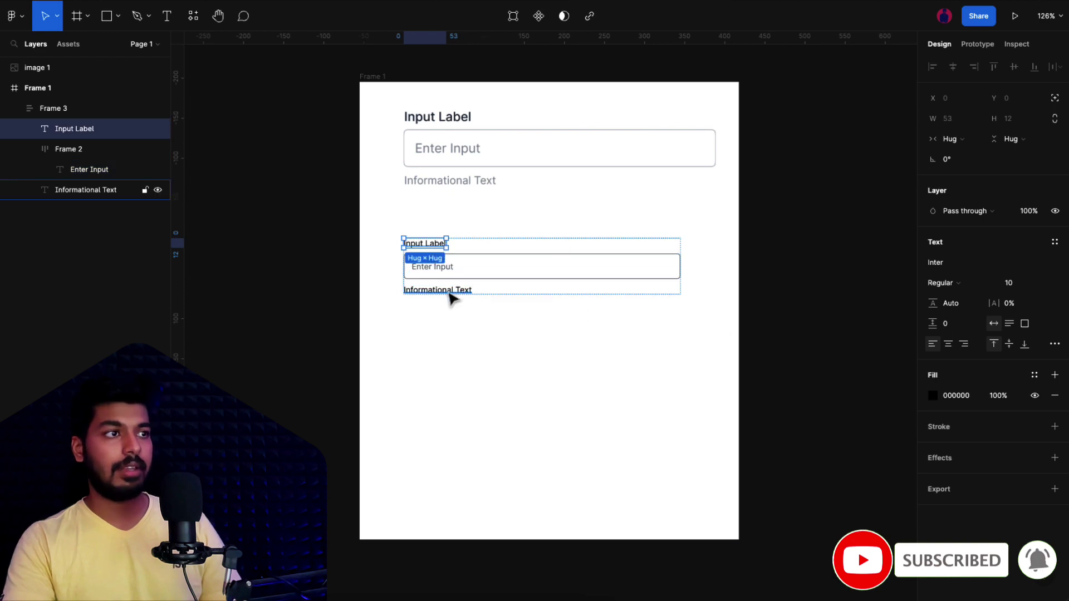
click(1034, 375)
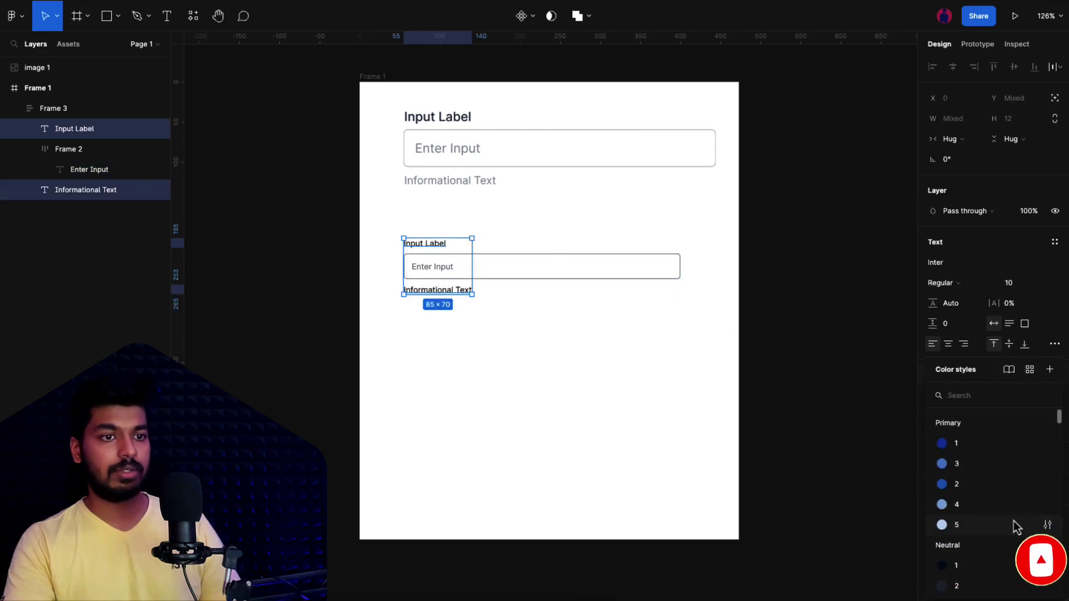
scroll(954, 519, down, 3)
click(955, 521)
click(857, 479)
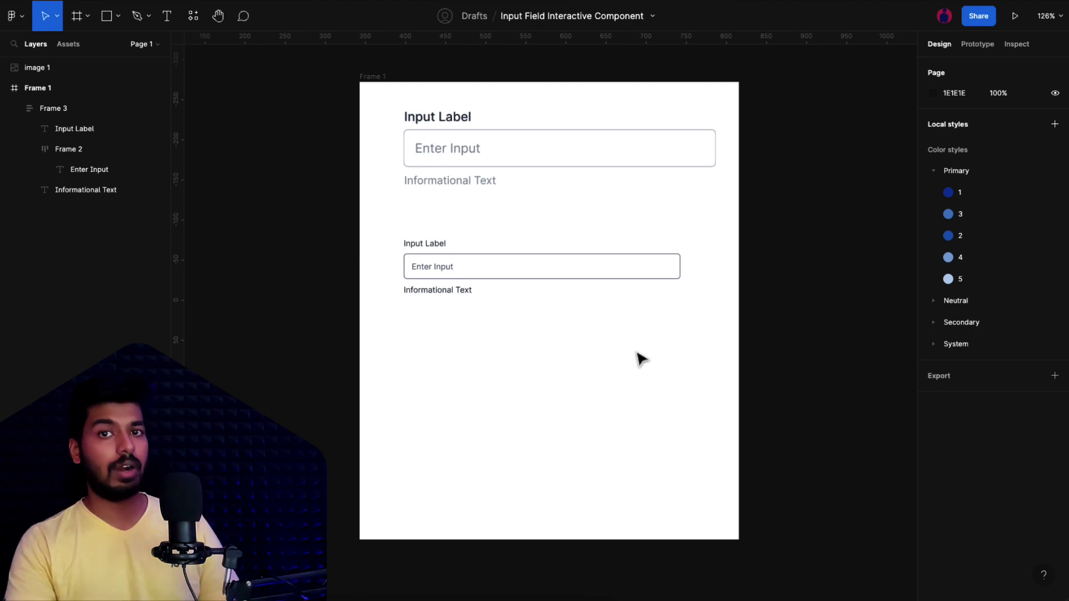
- Delete the reference image from the upper part of the frame
click(480, 148)
key(Delete)
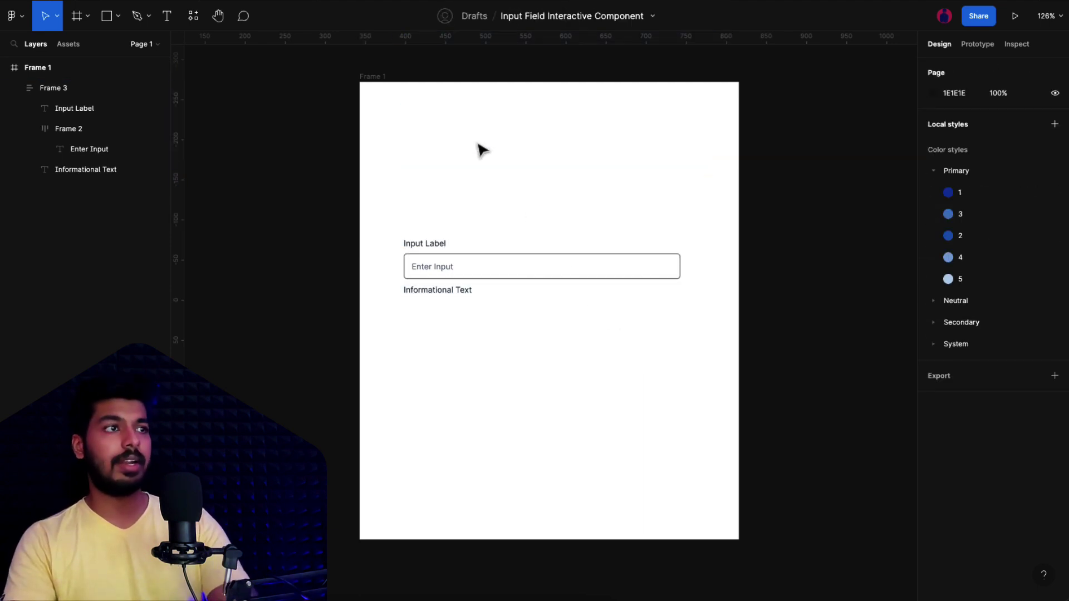
- Move the input field to about X 55, Y 46 in the frame and turn it into a component
click(458, 292)
drag(457, 292, 430, 175)
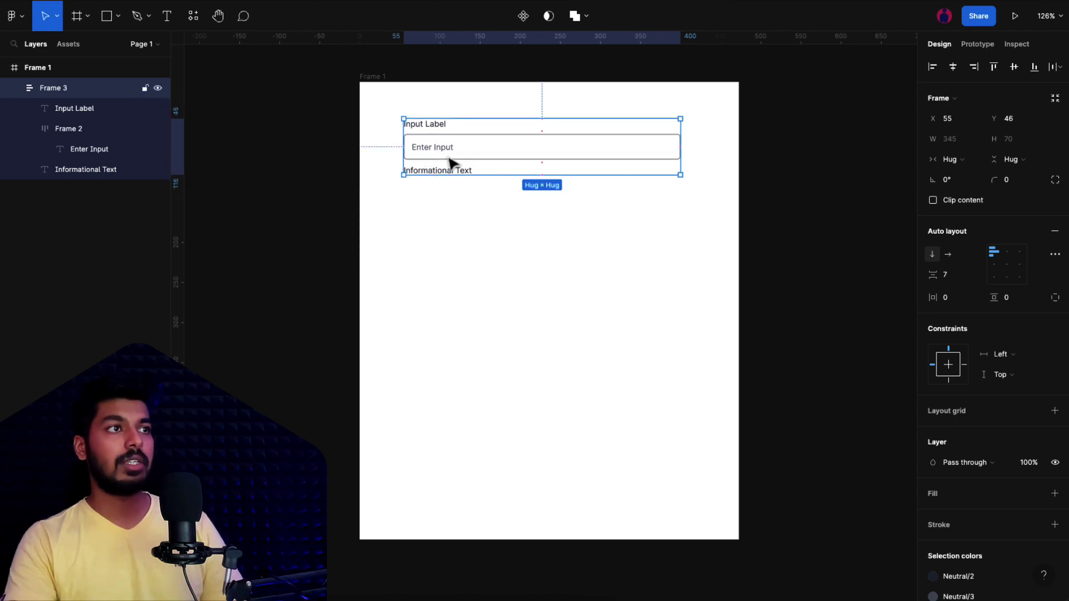
click(523, 18)
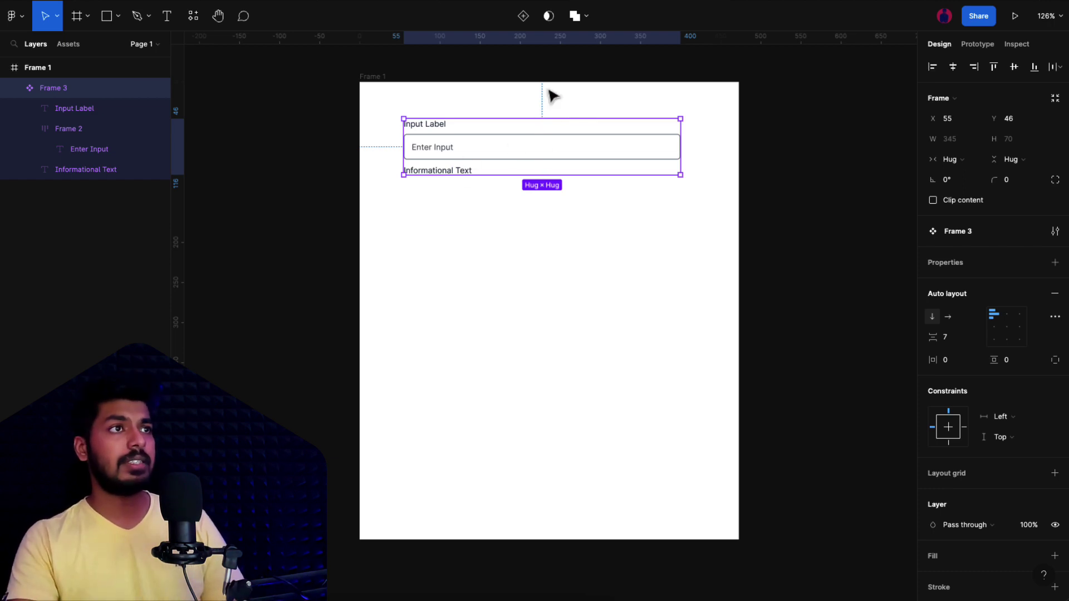
- Add a second variant to the input field component and name it "Filling with Cursor"
click(523, 22)
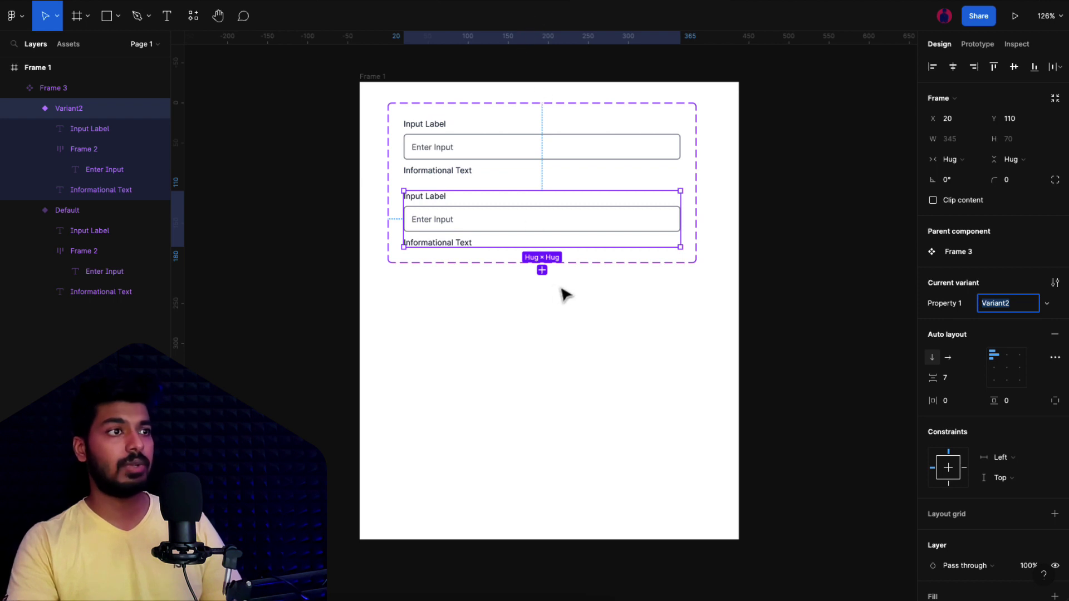
click(550, 305)
click(494, 220)
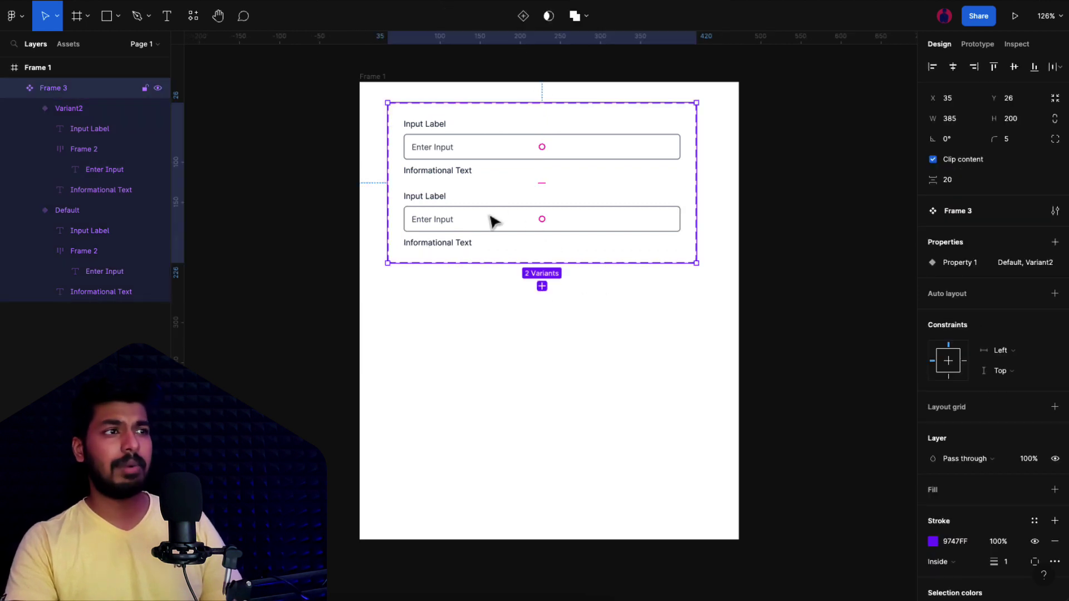
click(494, 221)
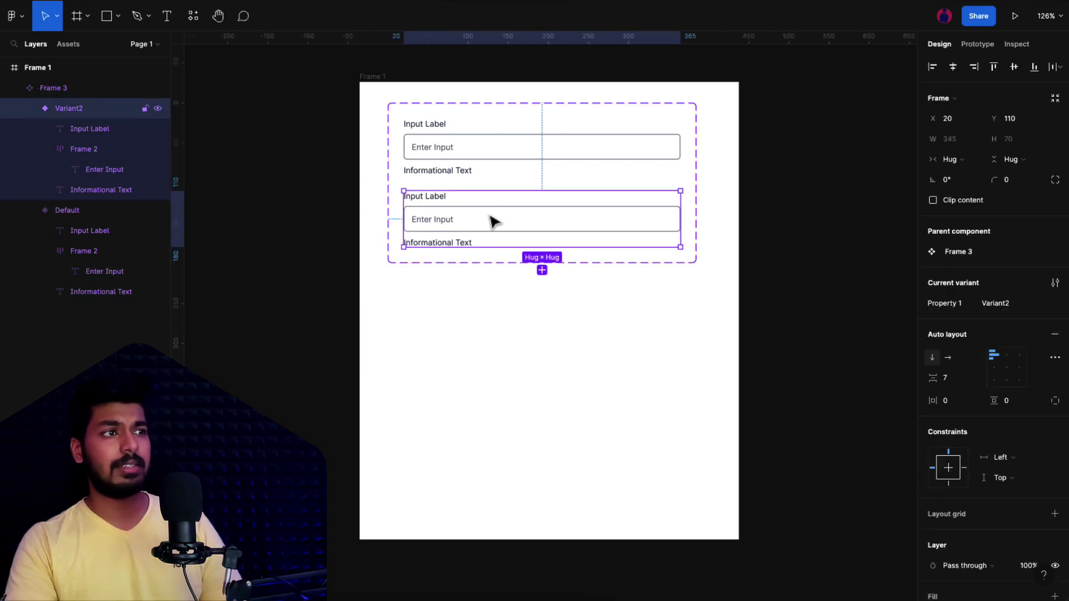
click(1009, 305)
text(Filling with C)
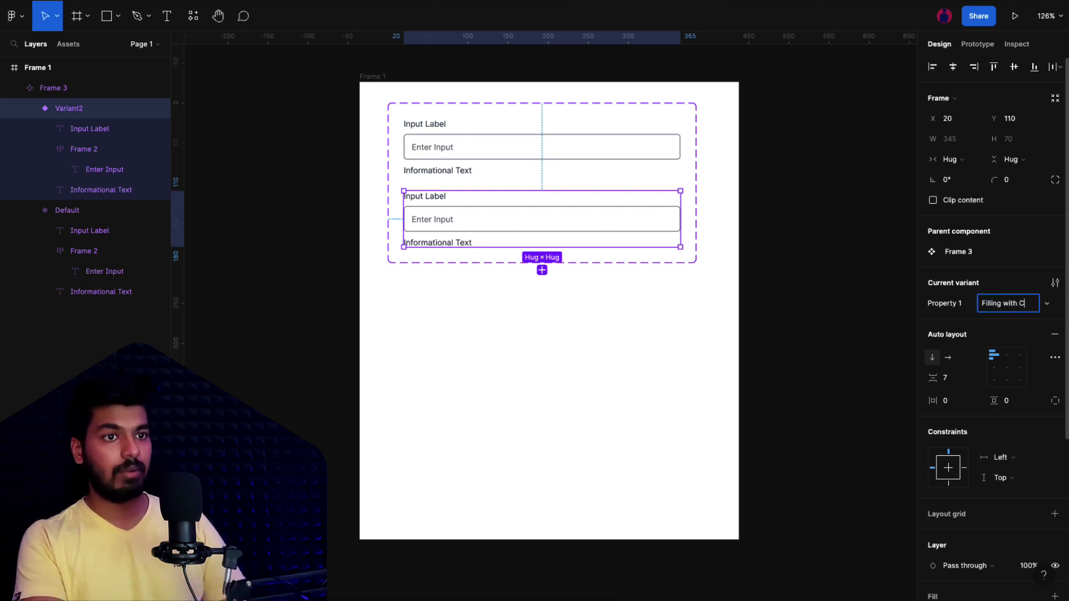
text(ursor)
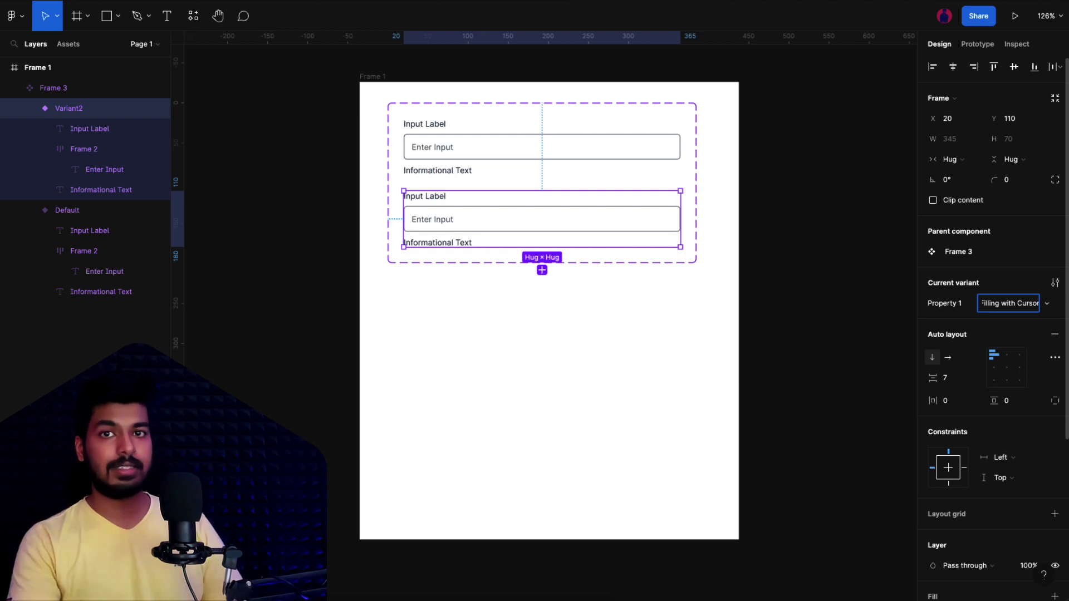
click(442, 303)
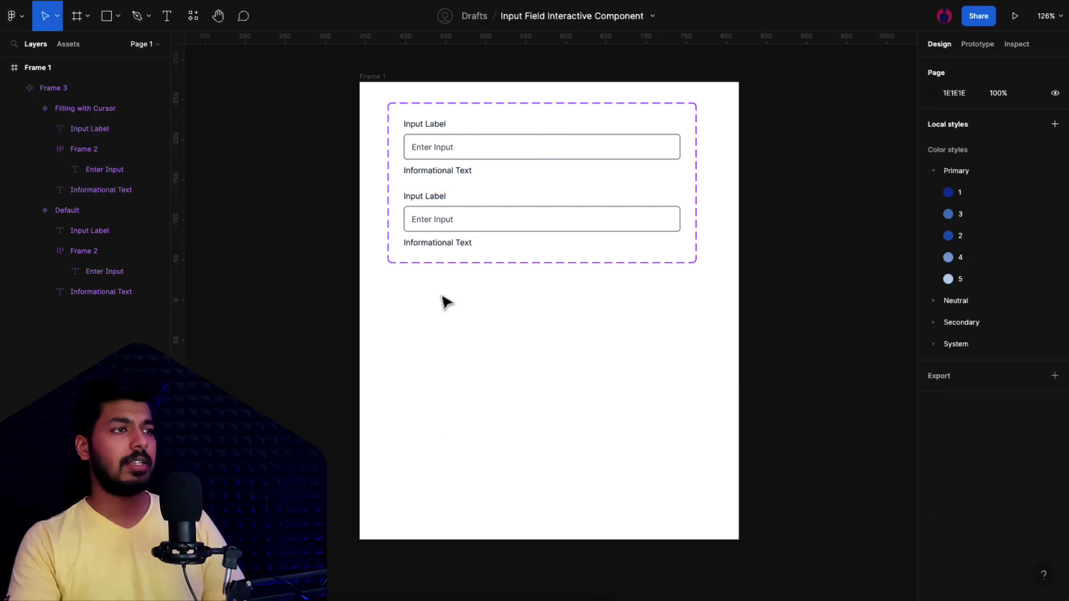
- Replace the "Enter Input" text in the Filling with Cursor variant with a "|" cursor and apply the Neutral/2 color style to it
double_click(427, 221)
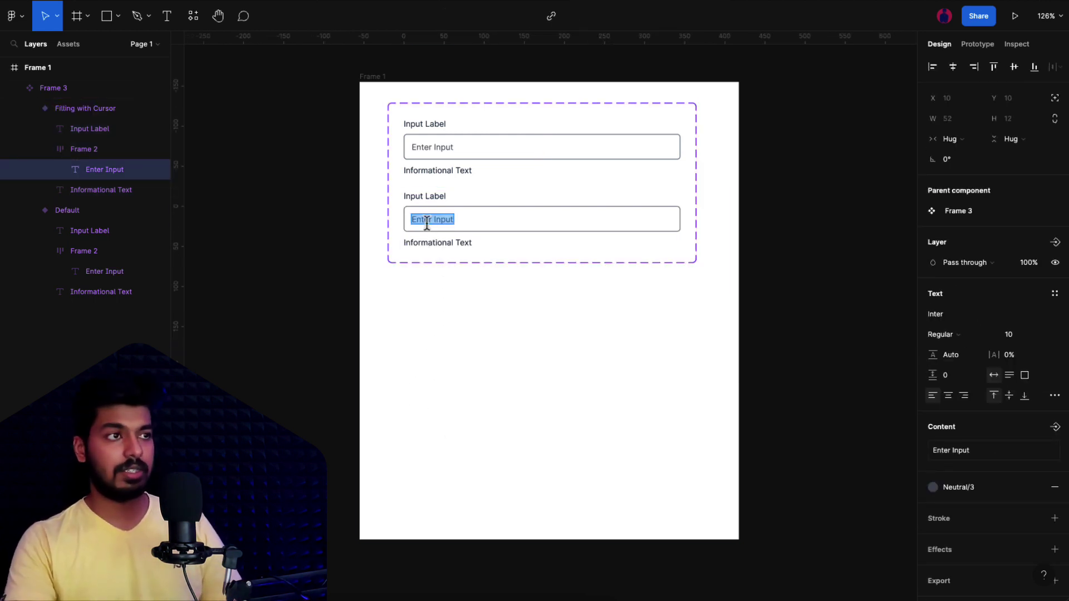
key(BackSpace)
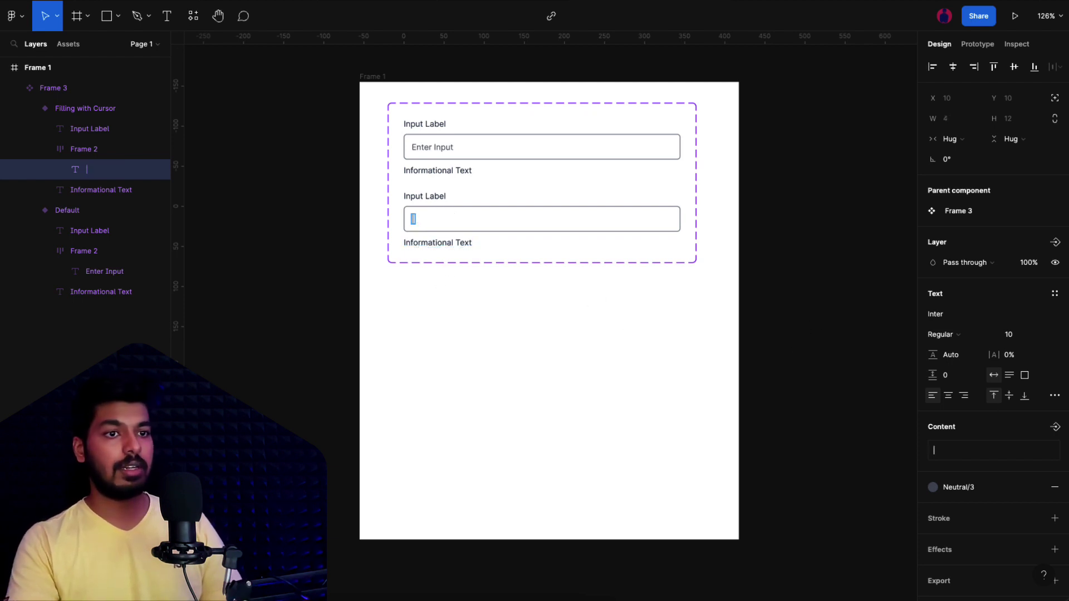
click(933, 487)
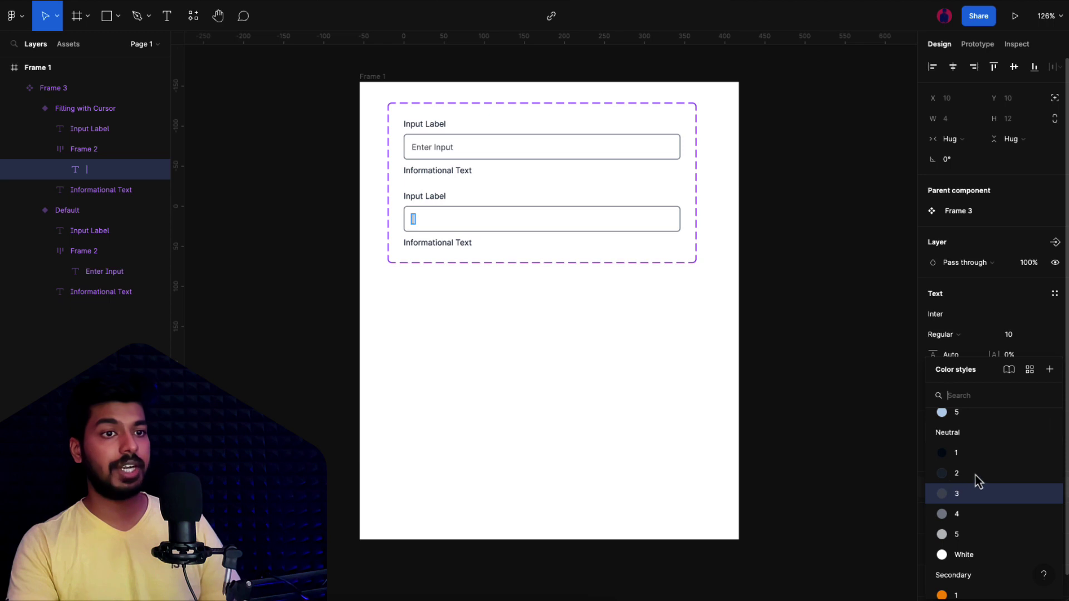
click(974, 474)
click(453, 303)
scroll(457, 198, up, 5)
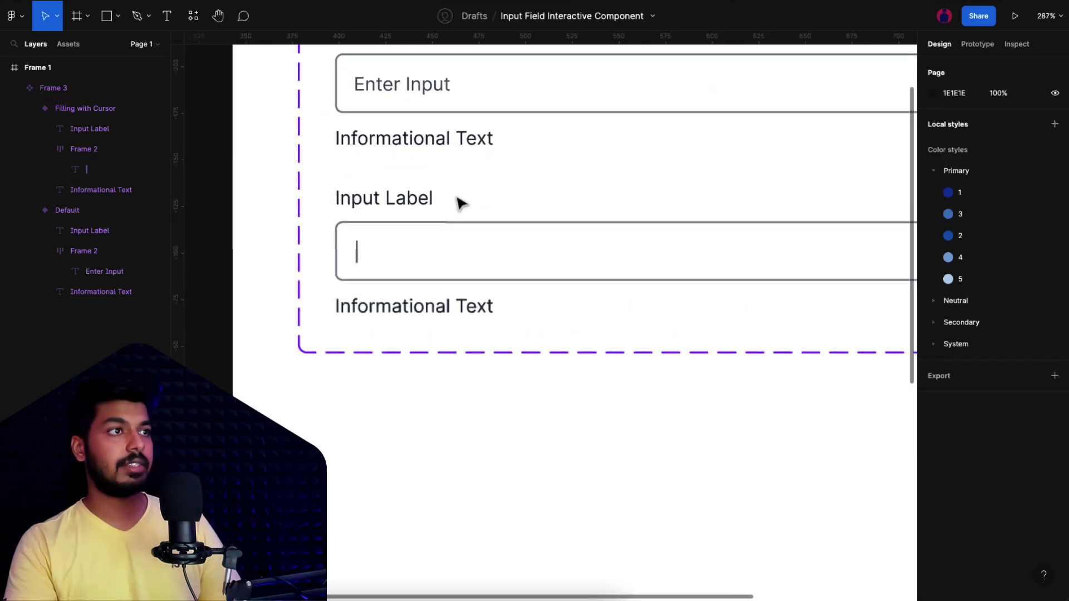
click(354, 267)
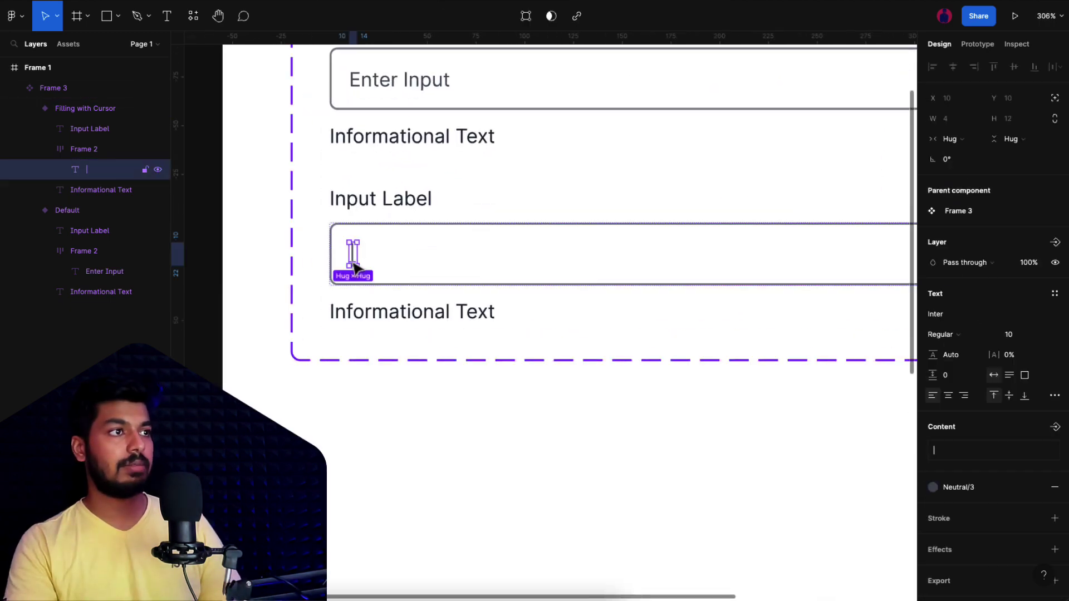
click(957, 490)
click(959, 493)
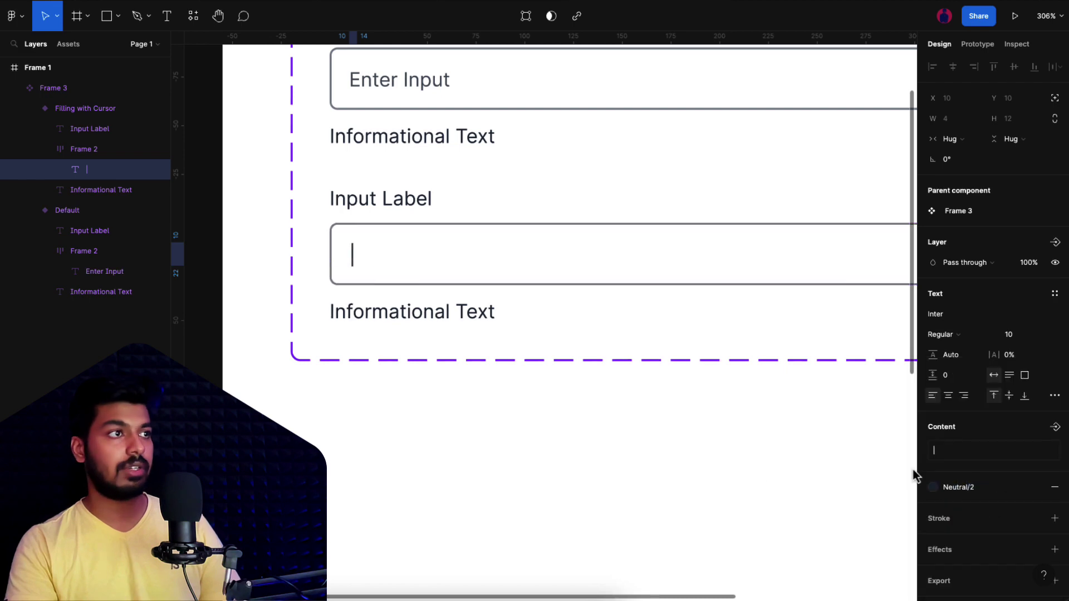
click(601, 475)
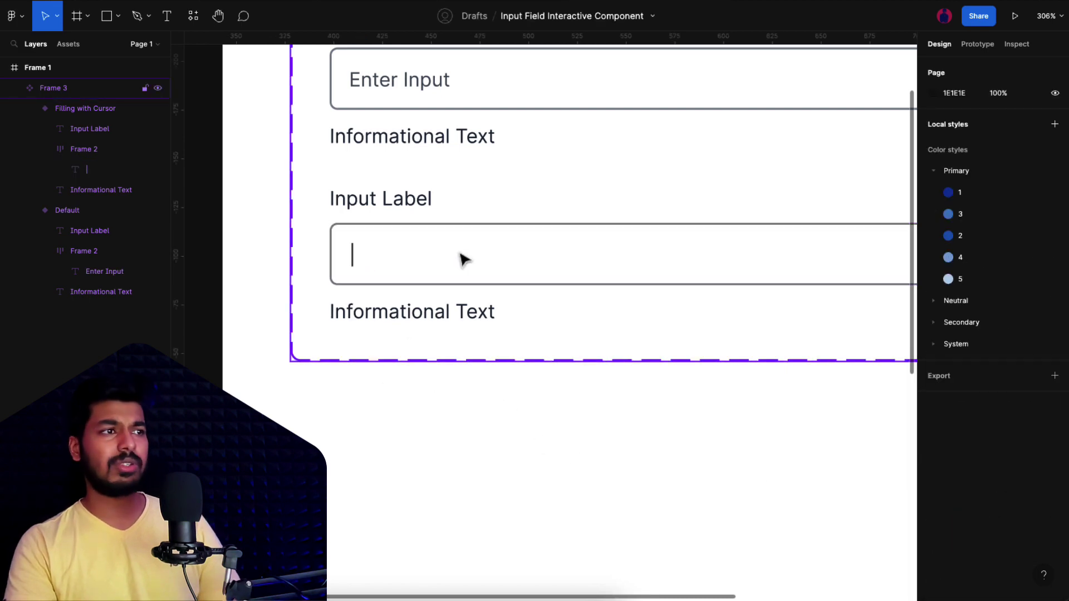
- Apply the Primary/3 color style to the input box border of the Filling with Cursor variant
click(438, 232)
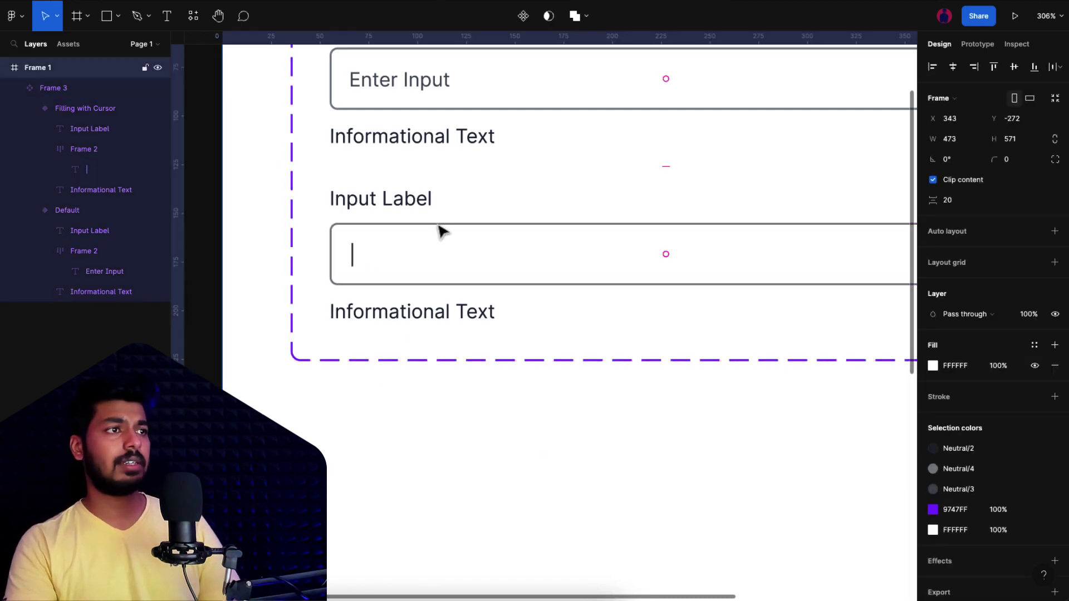
click(402, 248)
click(402, 248)
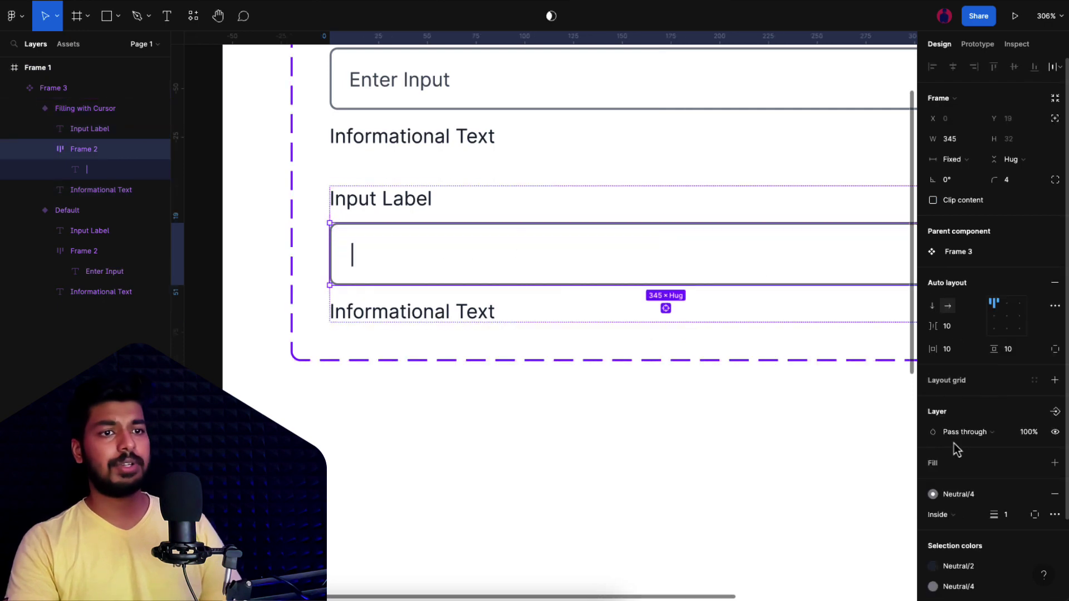
click(954, 495)
scroll(986, 566, up, 5)
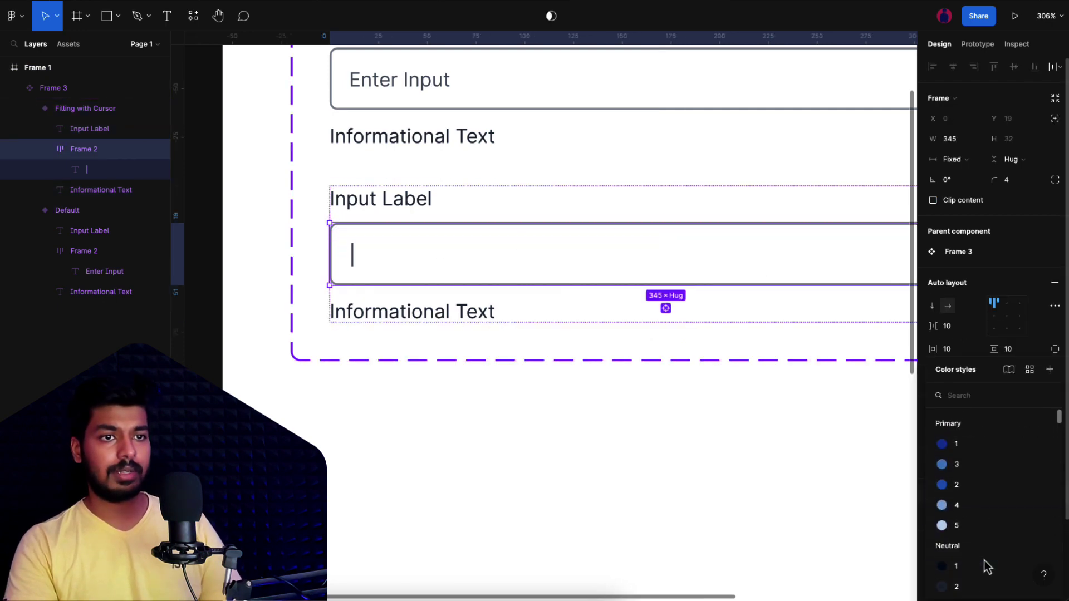
click(959, 486)
click(653, 497)
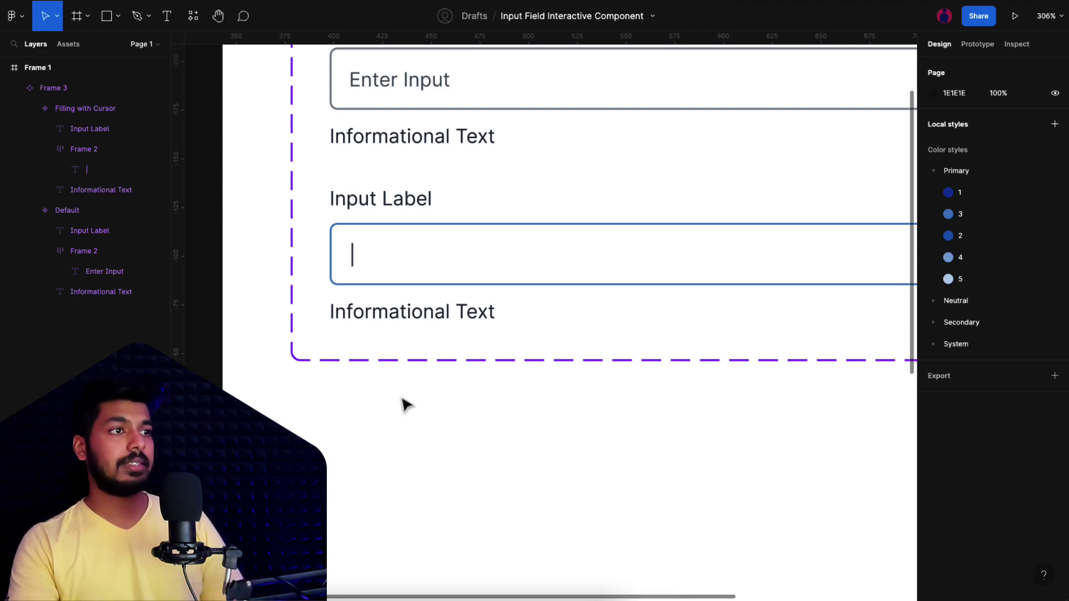
- Add a third variant to the input field component set
scroll(412, 403, down, 5)
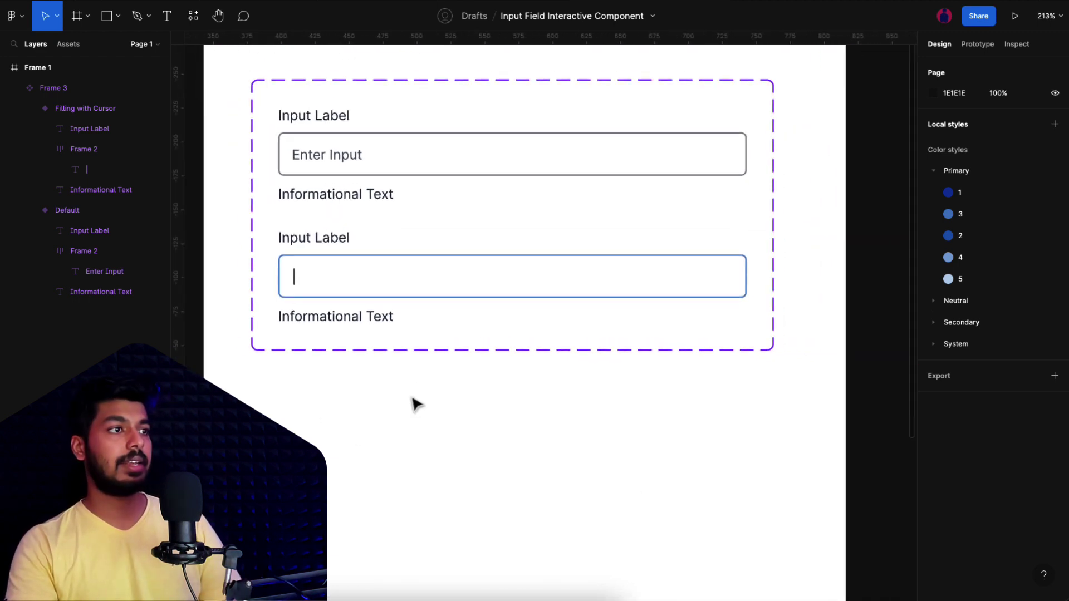
click(496, 306)
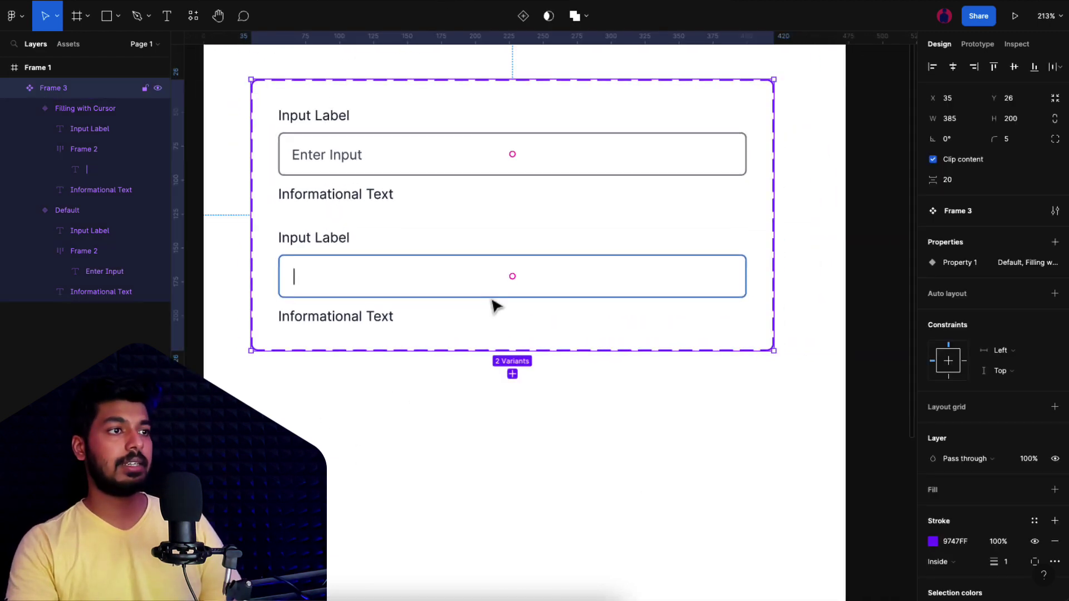
click(512, 374)
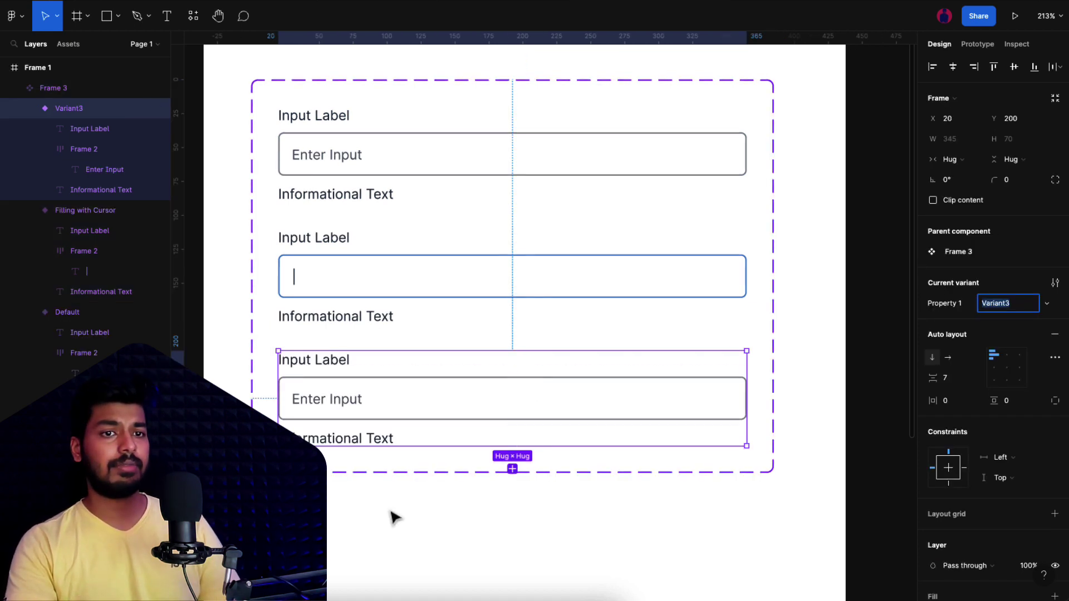
- Apply the Neutral/2 color style to the third variant's placeholder text and change the text to "Input Value"
ctrl+click(351, 409)
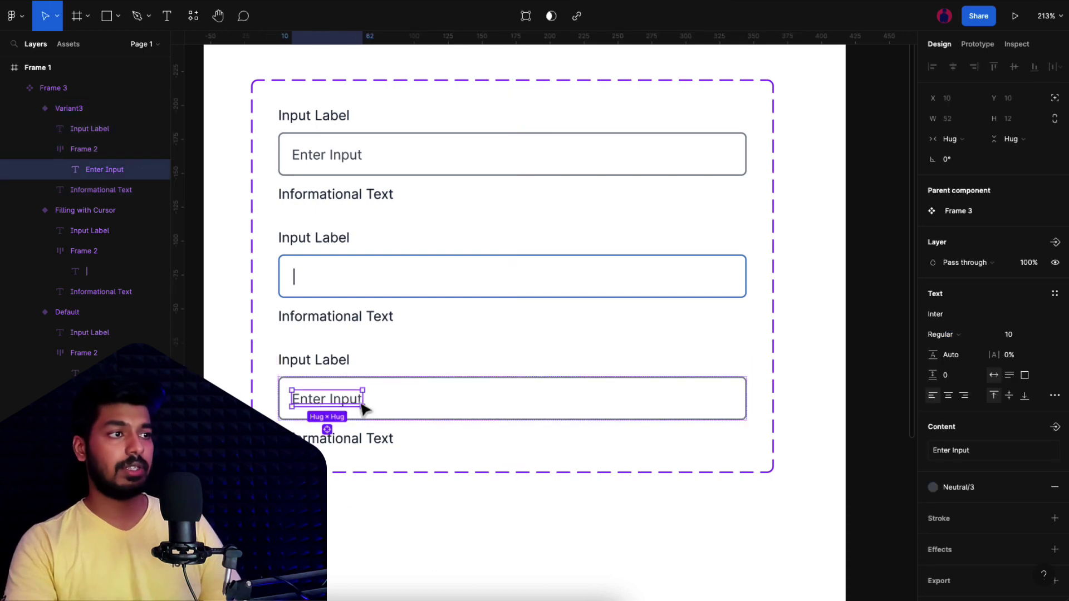
click(959, 488)
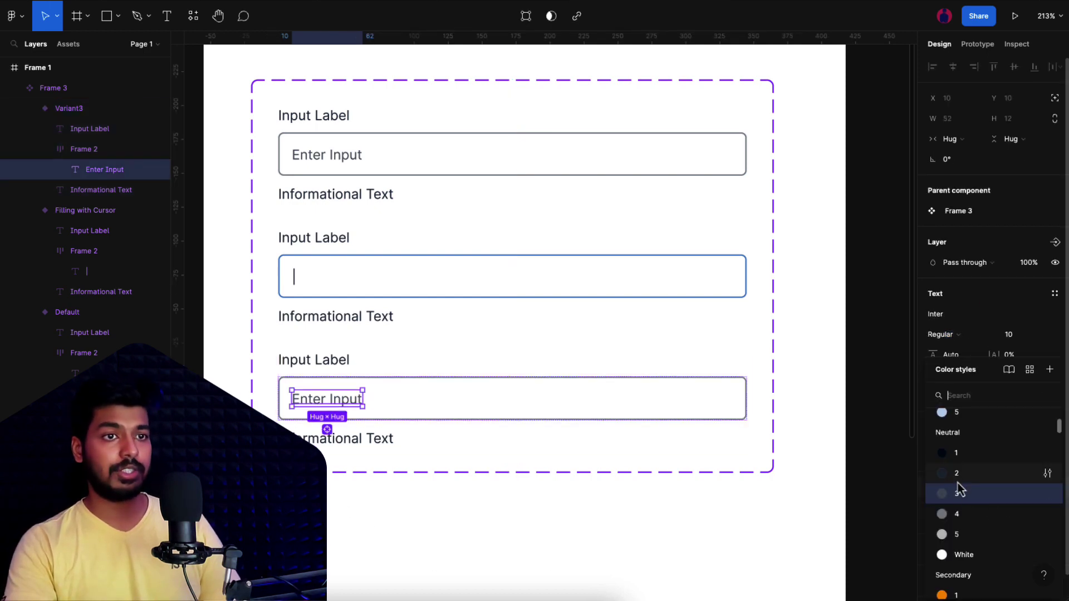
click(960, 489)
double_click(309, 400)
text(Input Value)
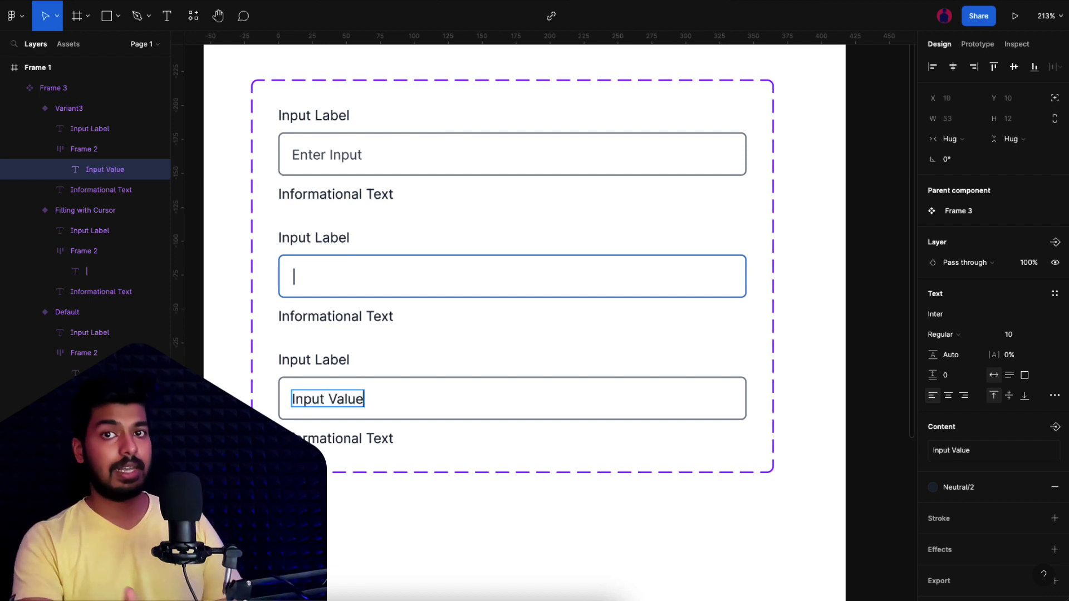
click(341, 499)
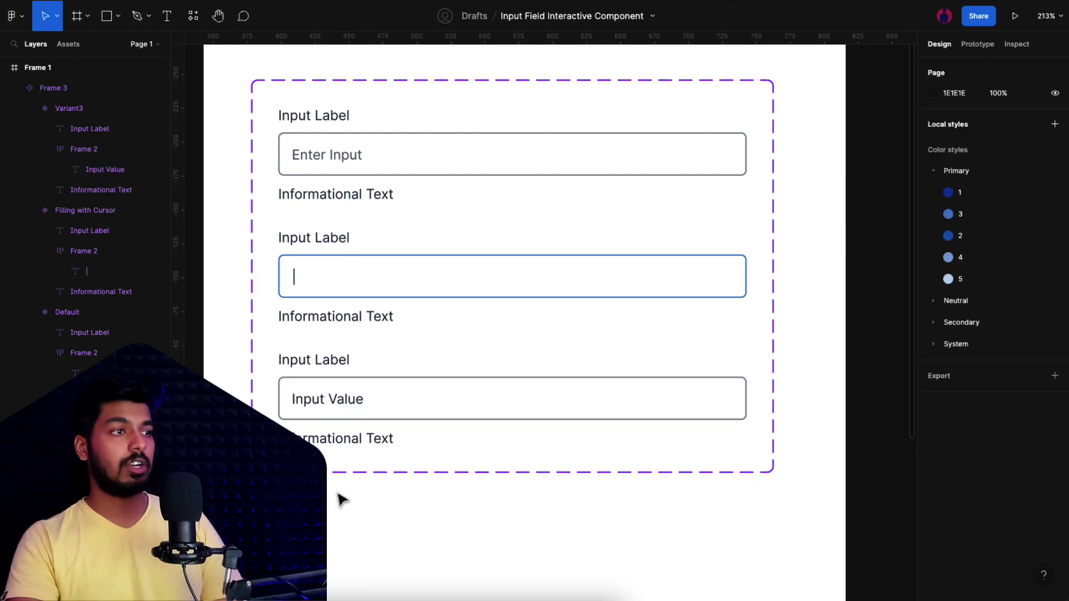
- Rename the third variant, the one containing "Input Value", as "Filled"
click(349, 384)
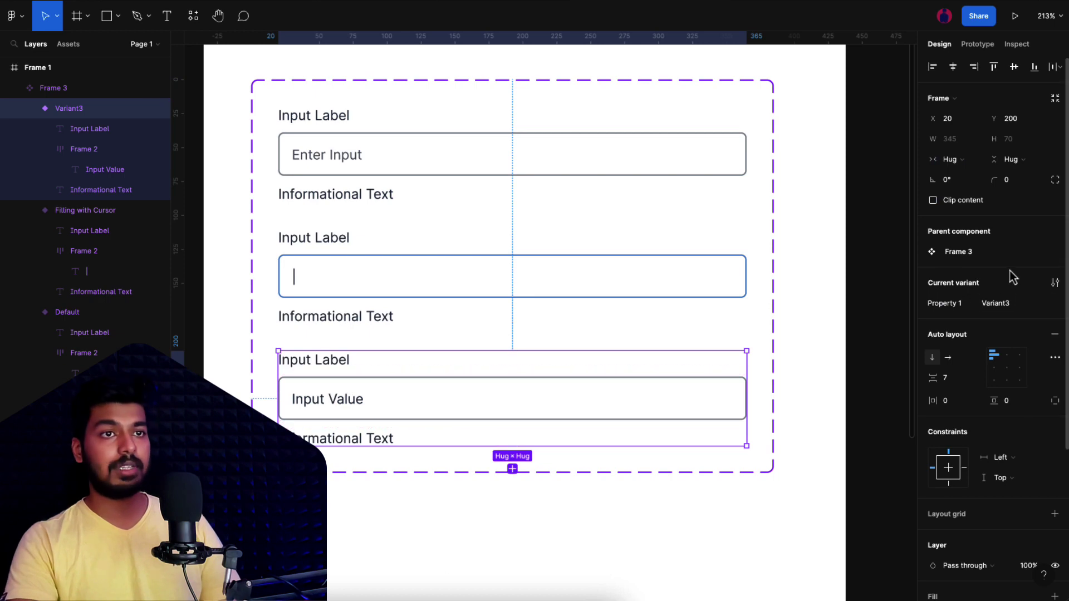
click(996, 303)
text(Filled)
key(Return)
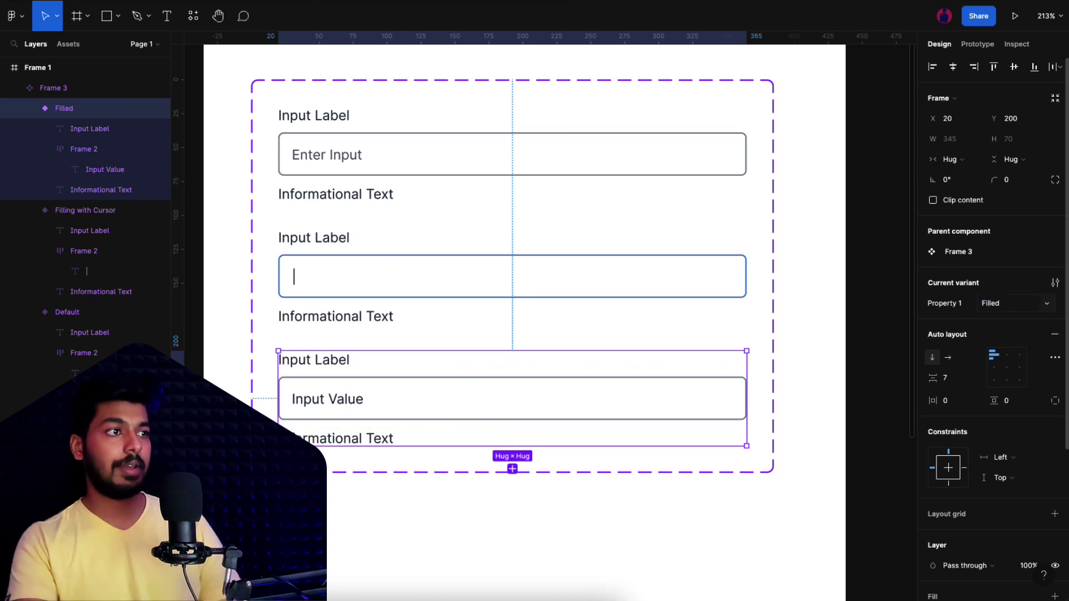
click(484, 484)
- Add a fourth variant to the input field component set, keeping its default name
click(477, 473)
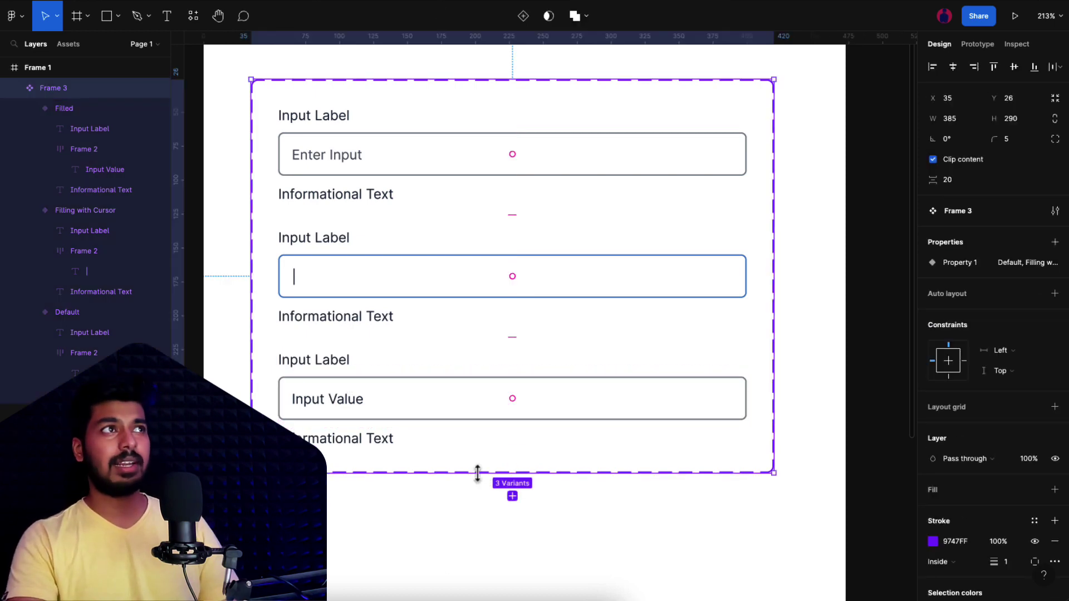
click(512, 496)
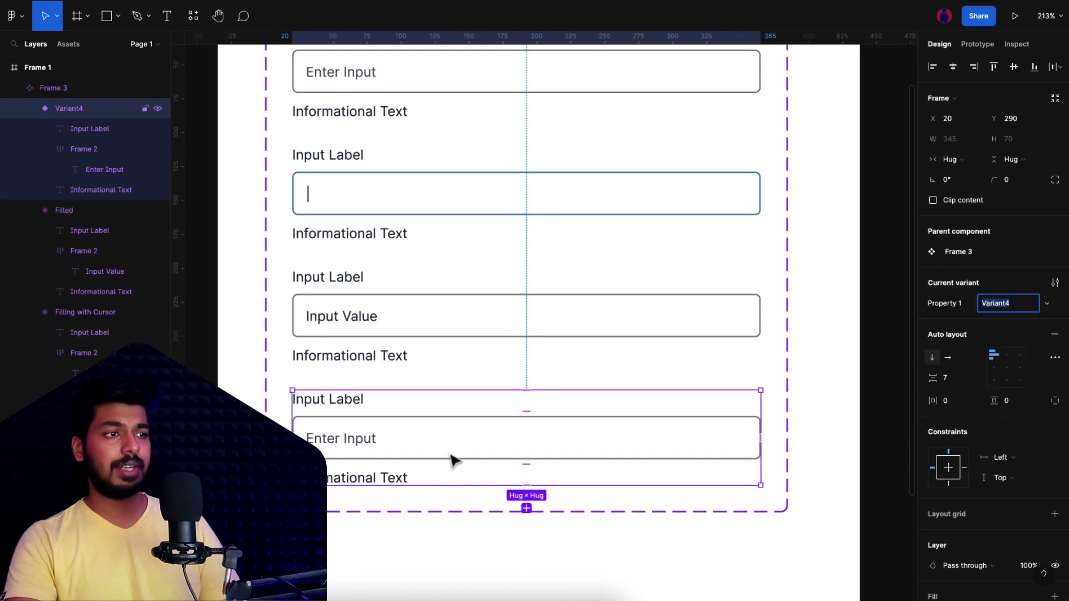
key(Escape)
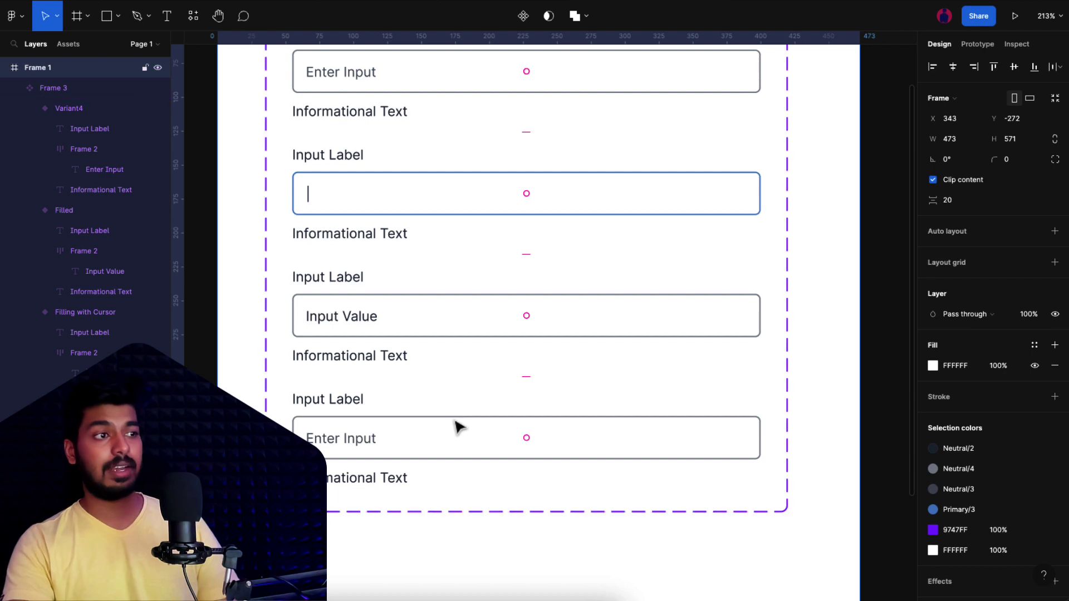
- Apply the System/Error color style to the input box border of the fourth variant
click(421, 430)
click(421, 429)
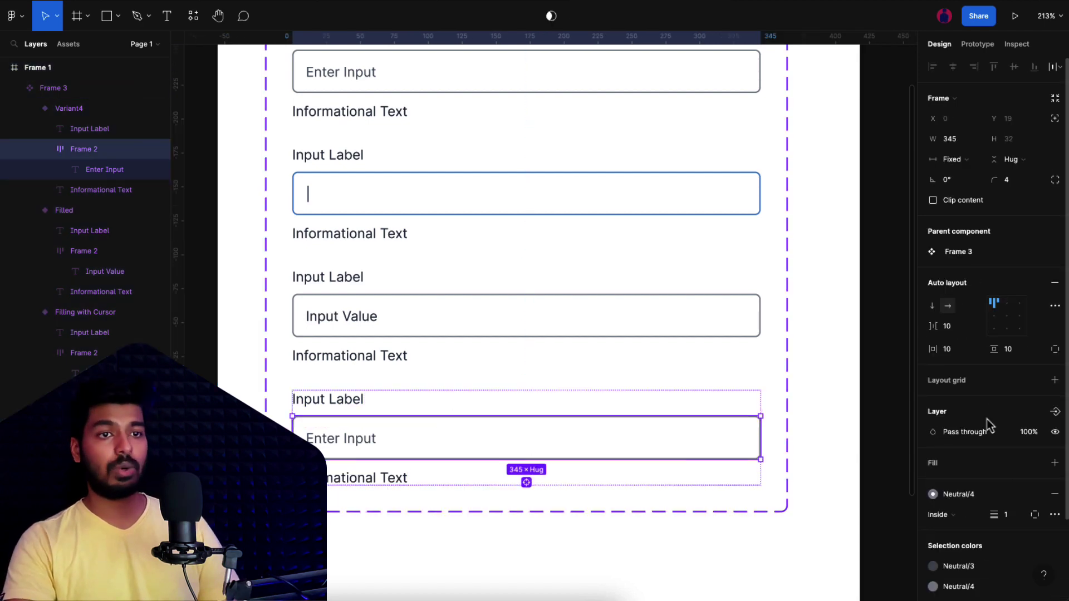
click(976, 501)
scroll(975, 537, down, 5)
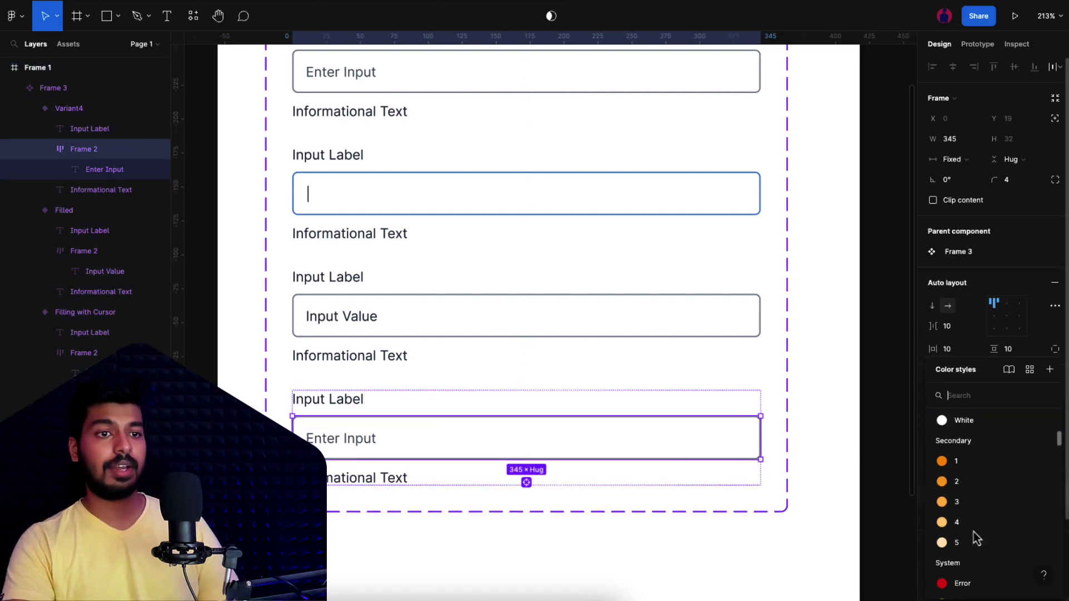
click(1009, 538)
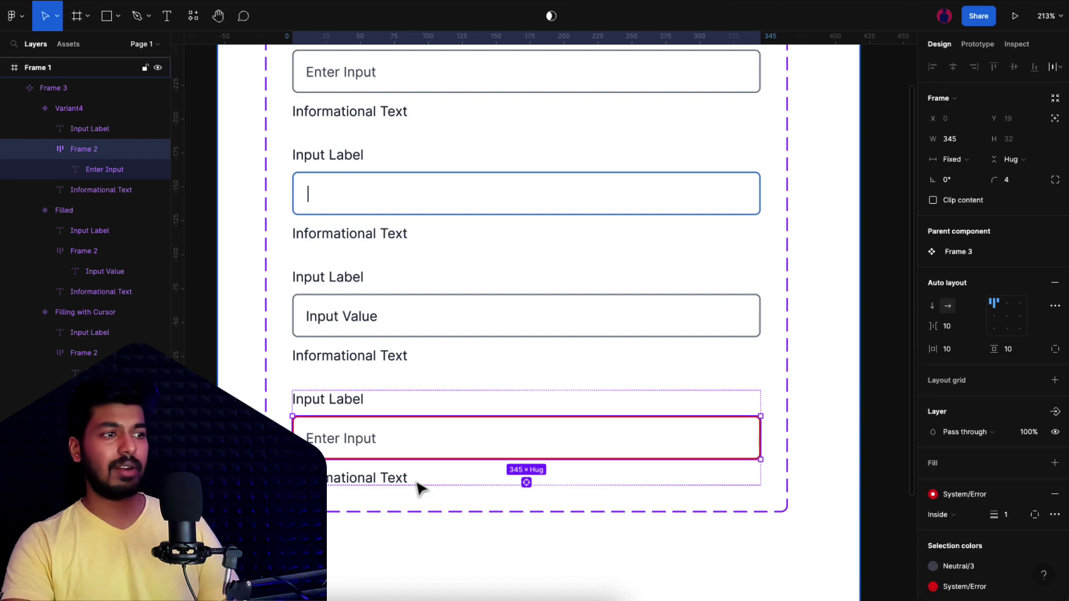
- Apply the System/Error color style to the "Informational Text" of the fourth variant
click(376, 482)
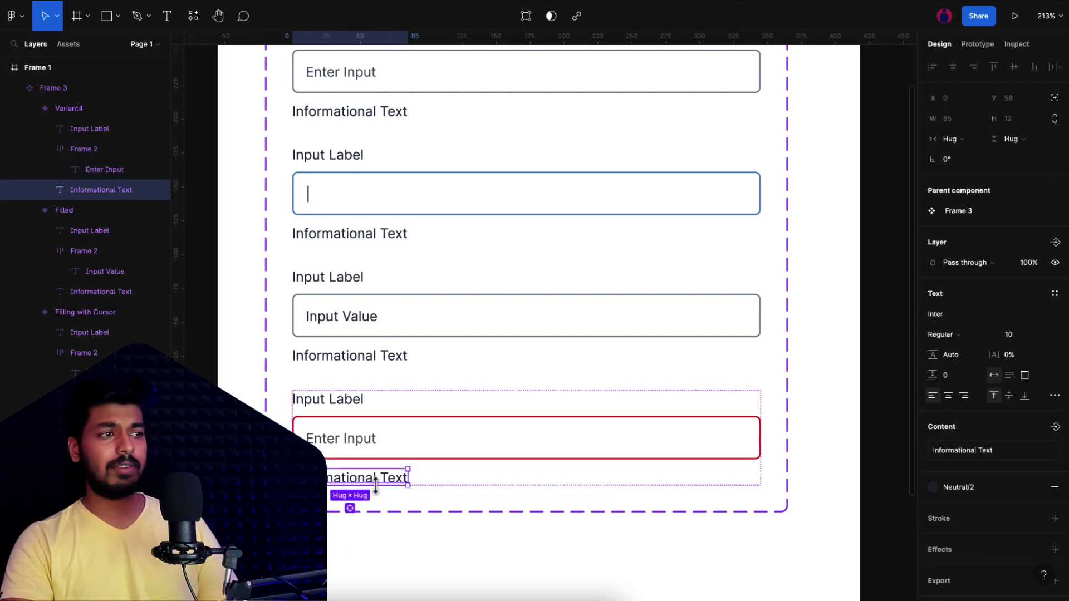
click(958, 488)
scroll(993, 525, down, 5)
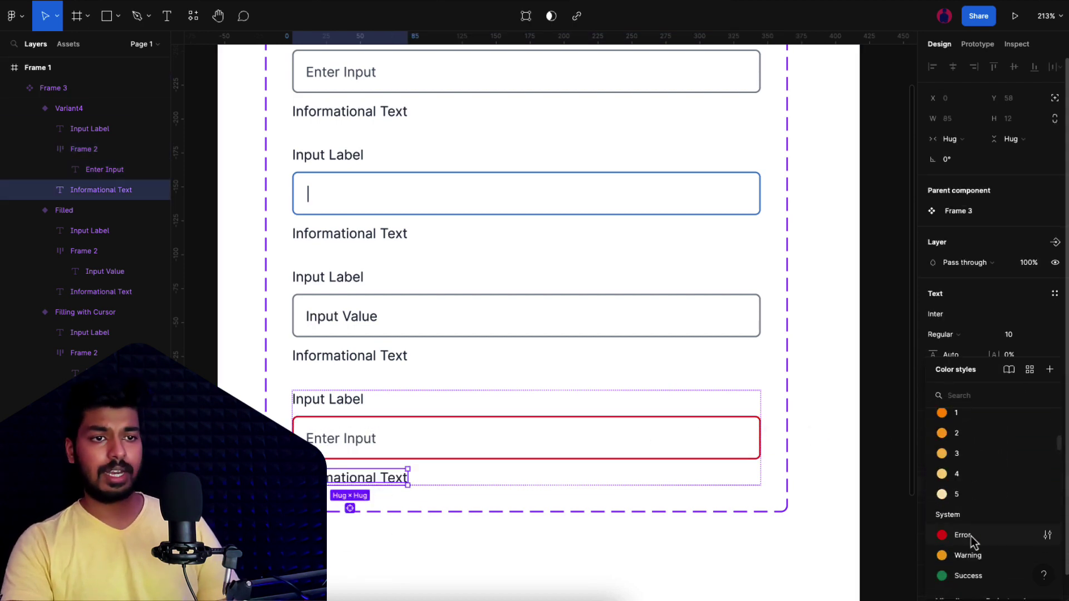
click(963, 536)
click(443, 591)
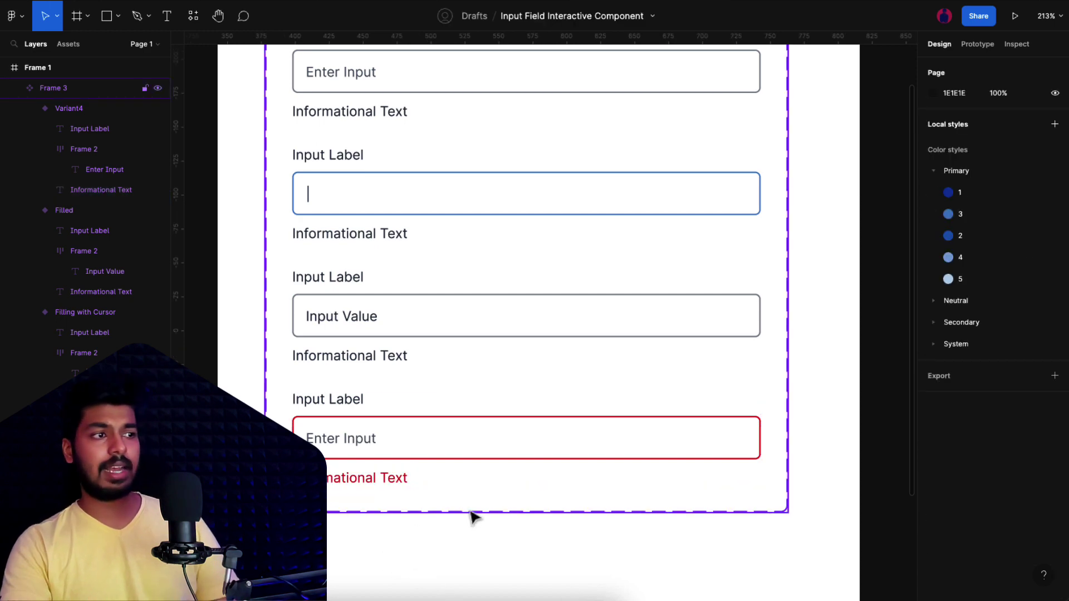
- Rename the fourth variant, the one with the red border, as "Error"
click(341, 452)
click(341, 452)
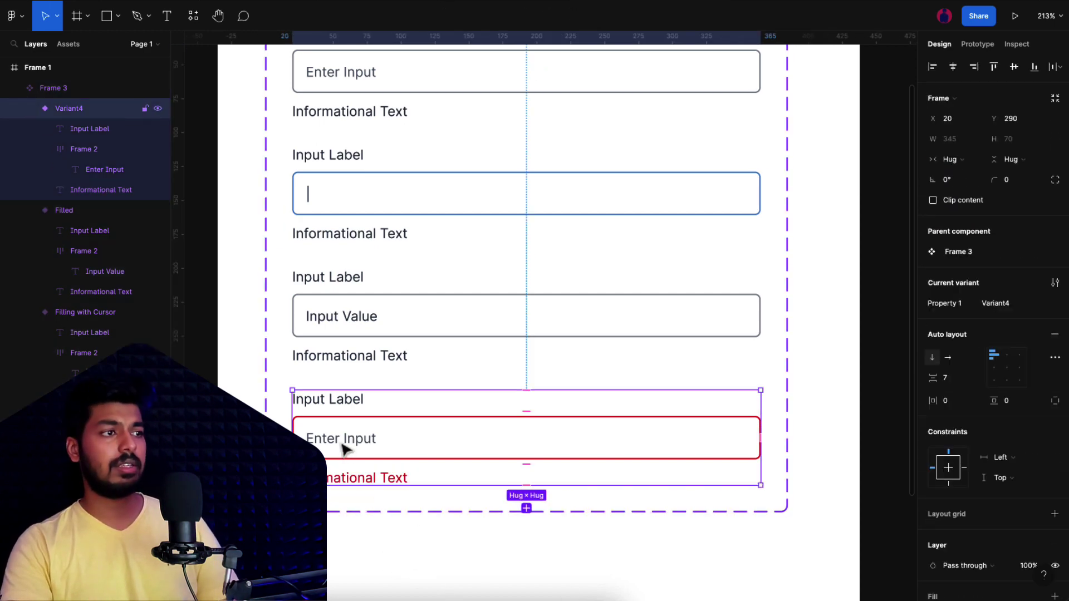
click(1000, 305)
text(Error)
click(841, 354)
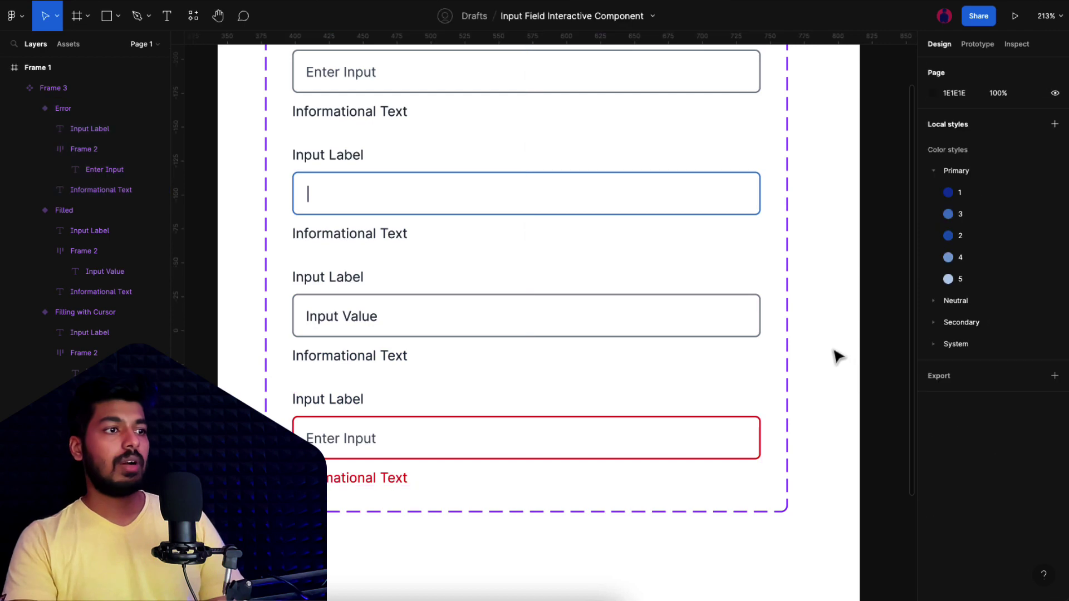
- Place an instance of the Frame 3 component from the local assets below the component set in Frame 1
scroll(838, 356, down, 3)
scroll(838, 357, down, 3)
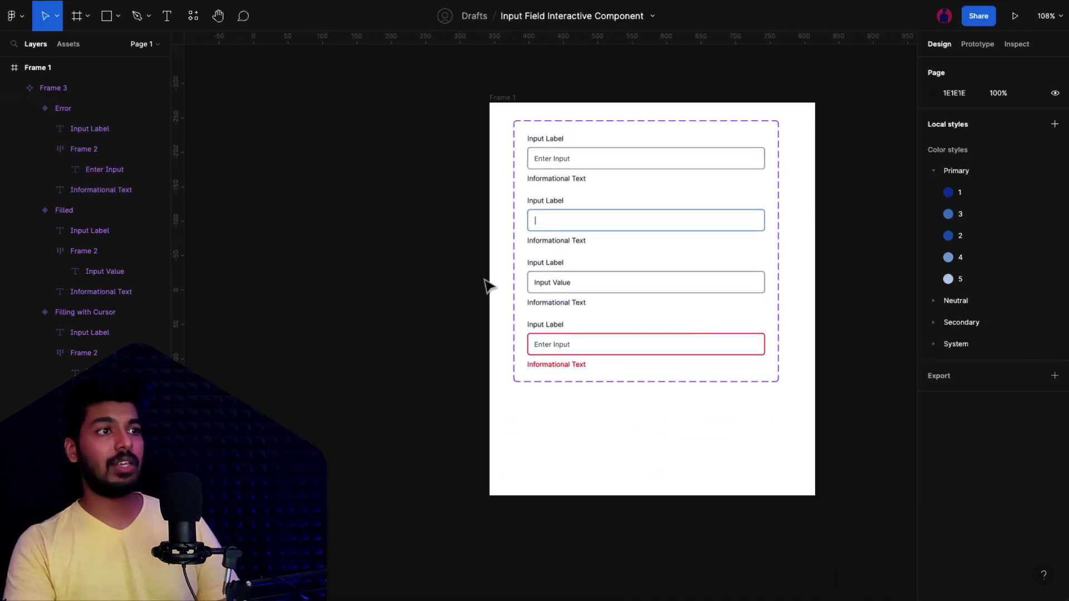
click(71, 47)
click(11, 126)
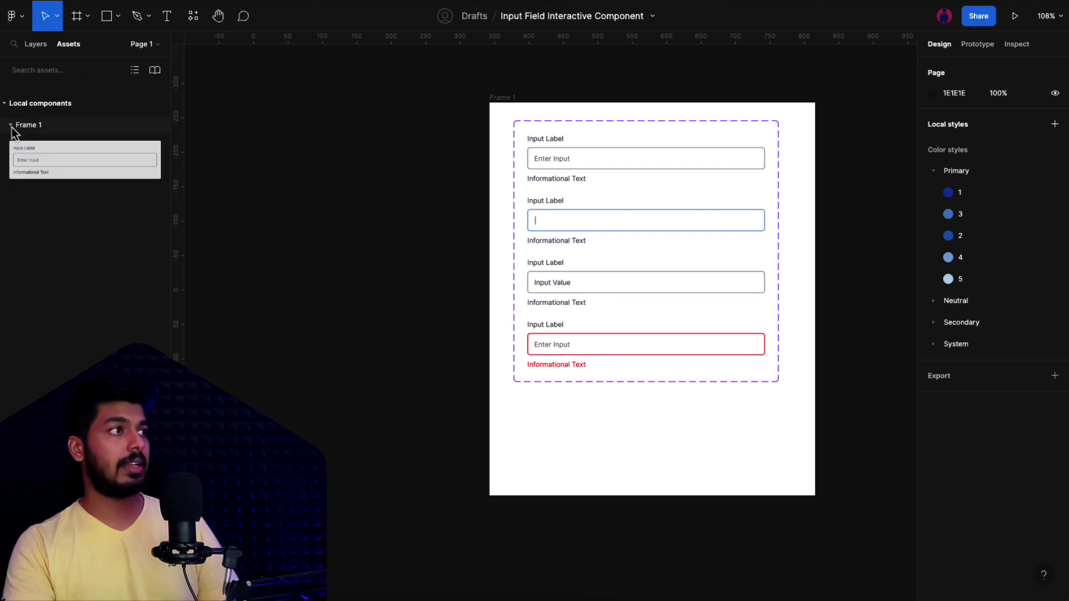
drag(93, 174, 570, 441)
scroll(569, 442, up, 5)
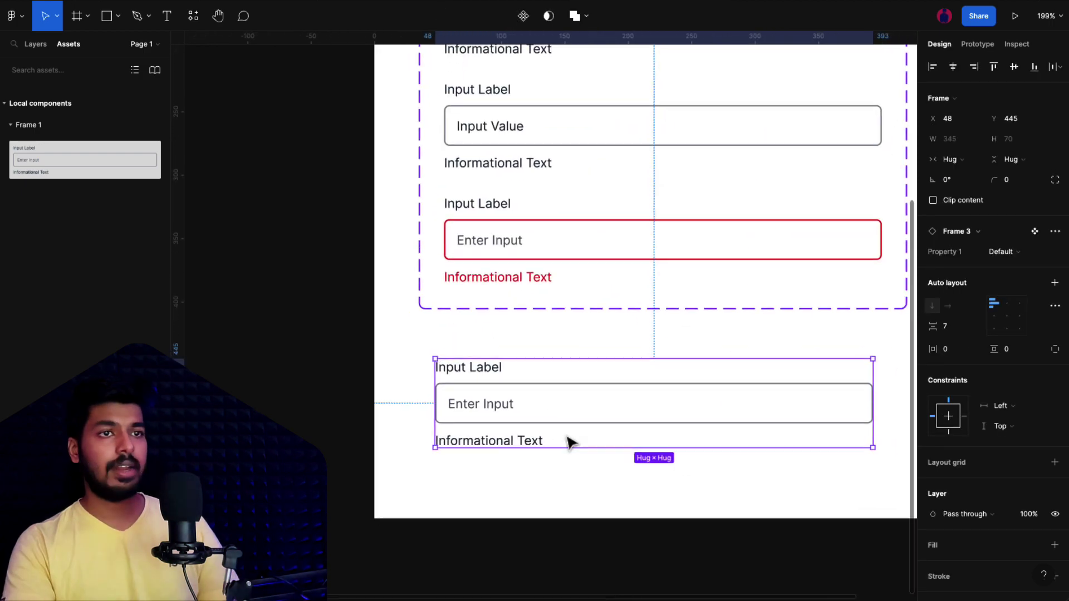
- Switch the placed instance's Property 1 to Filled and then to Error
click(1016, 251)
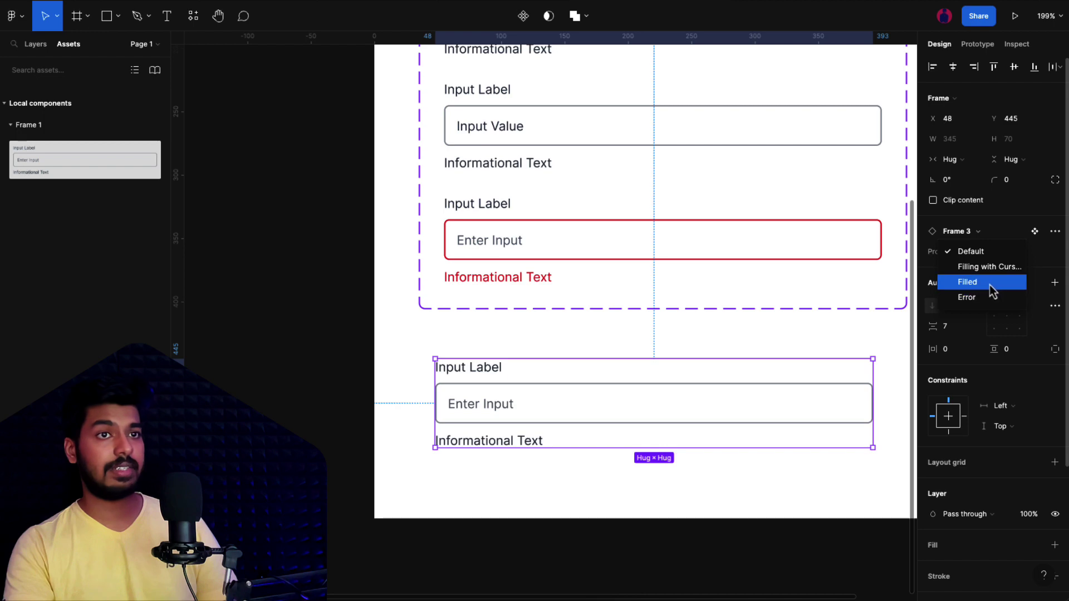
click(970, 285)
click(971, 254)
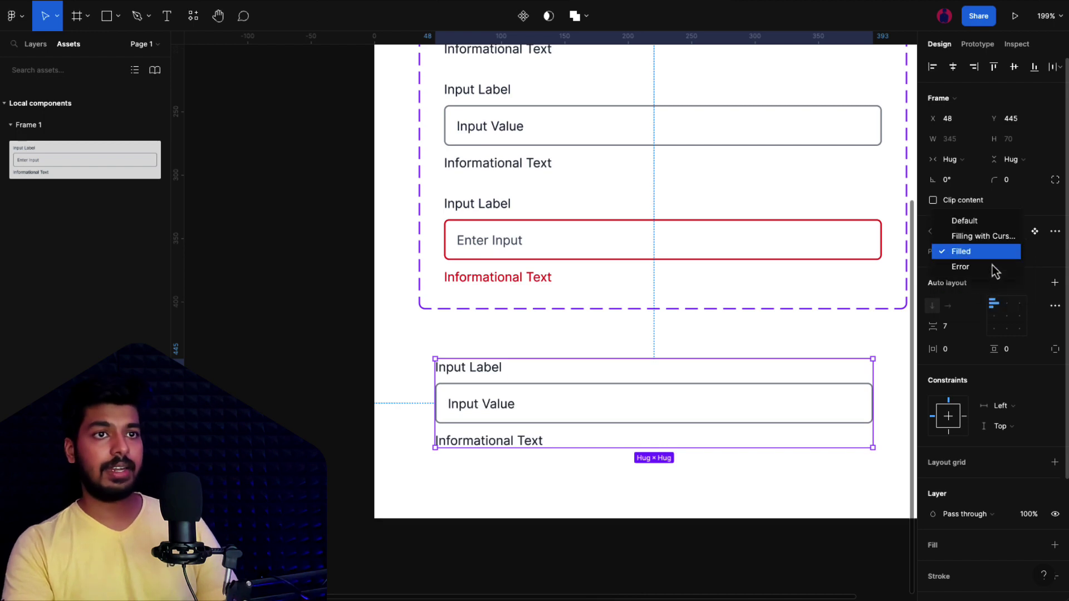
click(960, 267)
key(Escape)
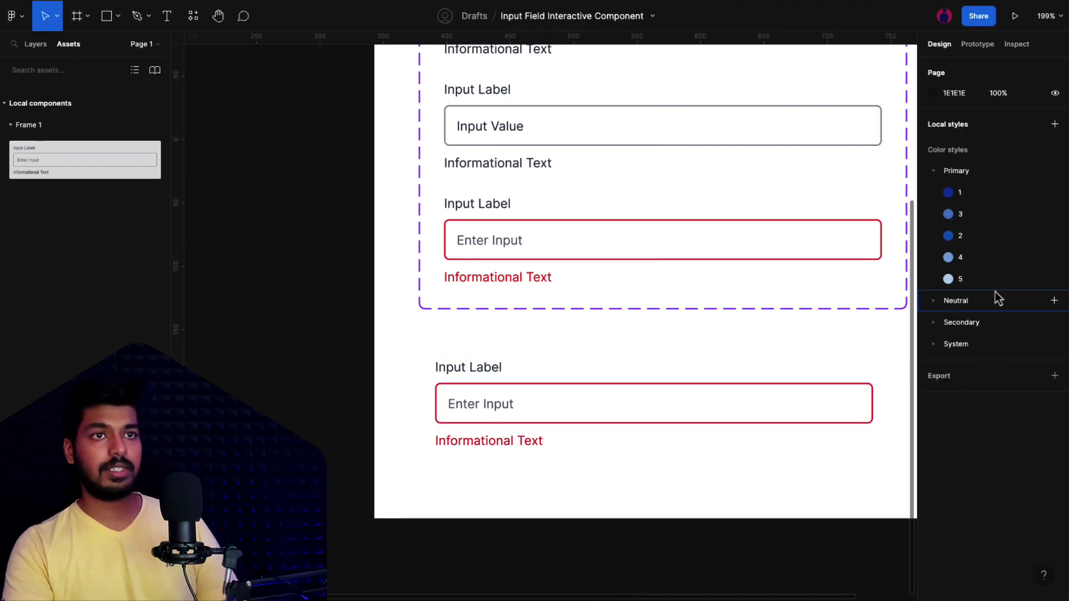
- Delete the test instance below the component set
click(530, 419)
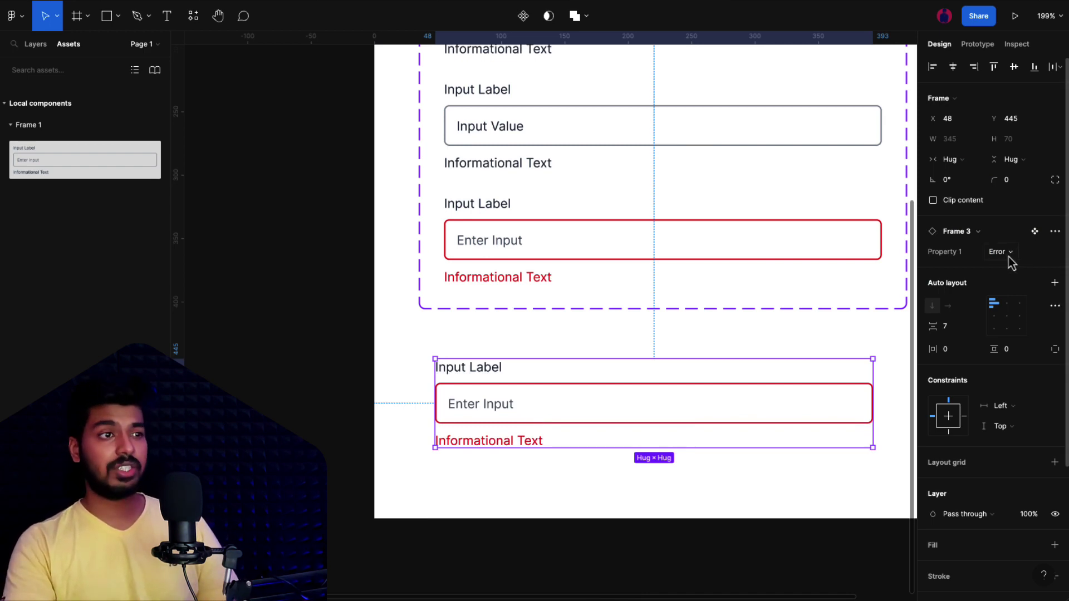
click(489, 508)
click(504, 440)
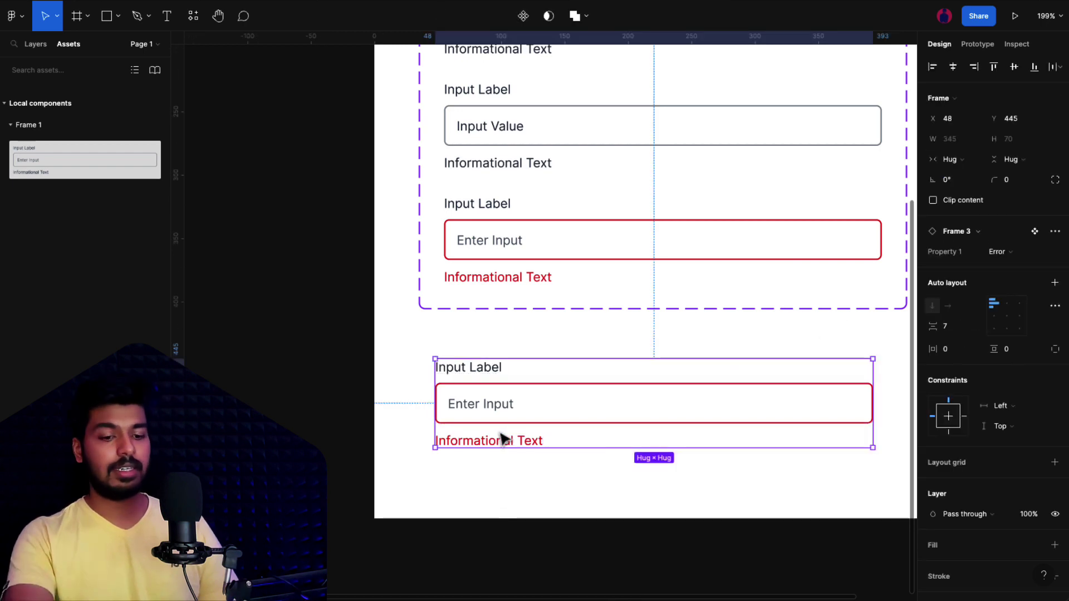
key(Delete)
- Connect the Default variant's input box to the Filling with Cursor variant with an instant on-click Change to interaction
scroll(503, 439, up, 5)
scroll(503, 440, right, 2)
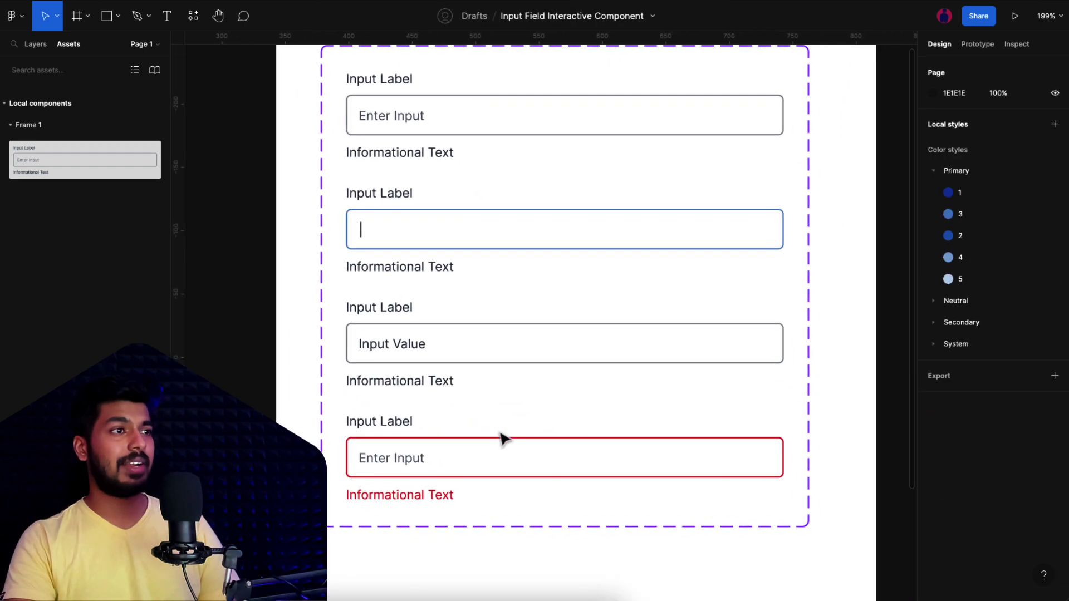
click(484, 111)
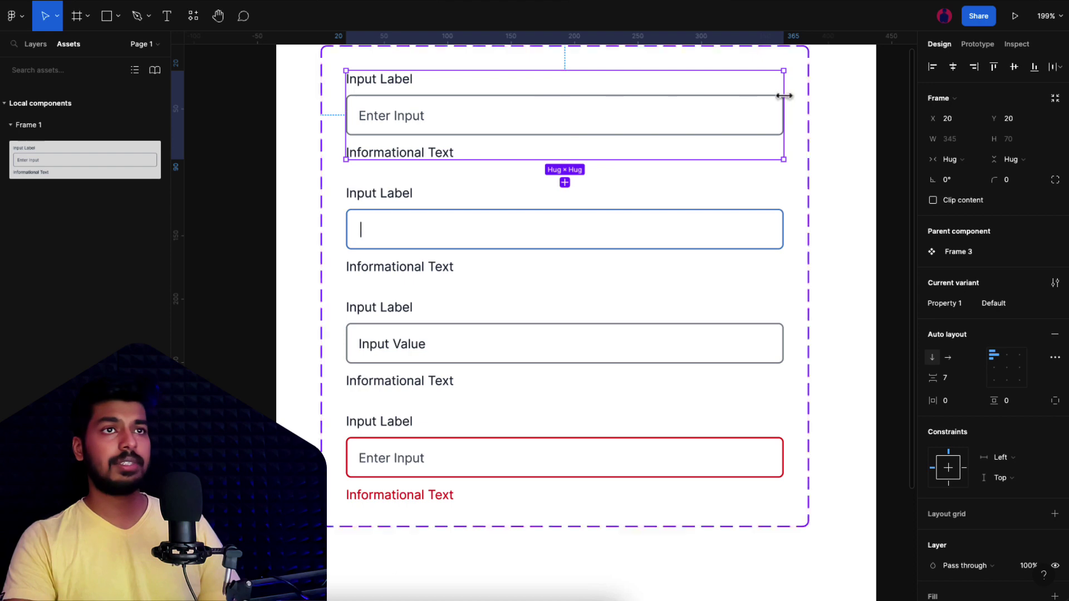
click(972, 44)
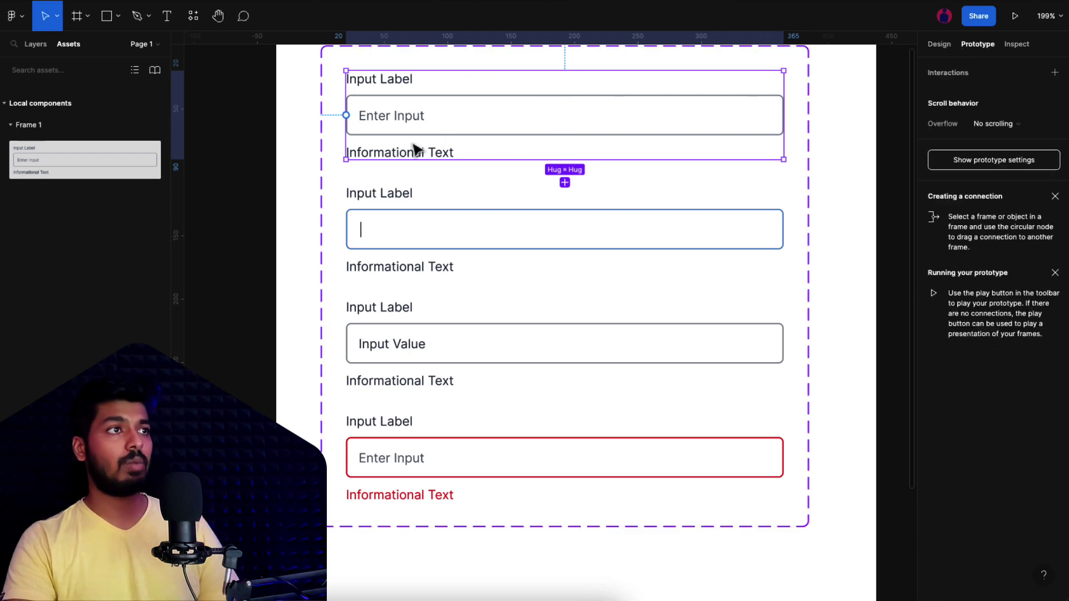
click(493, 133)
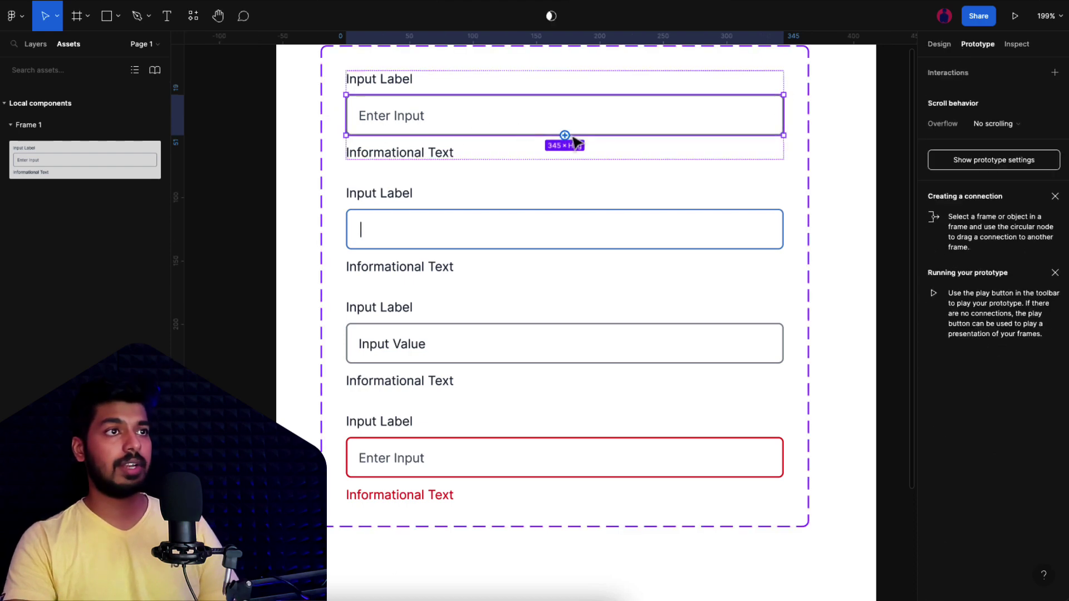
drag(564, 135, 537, 222)
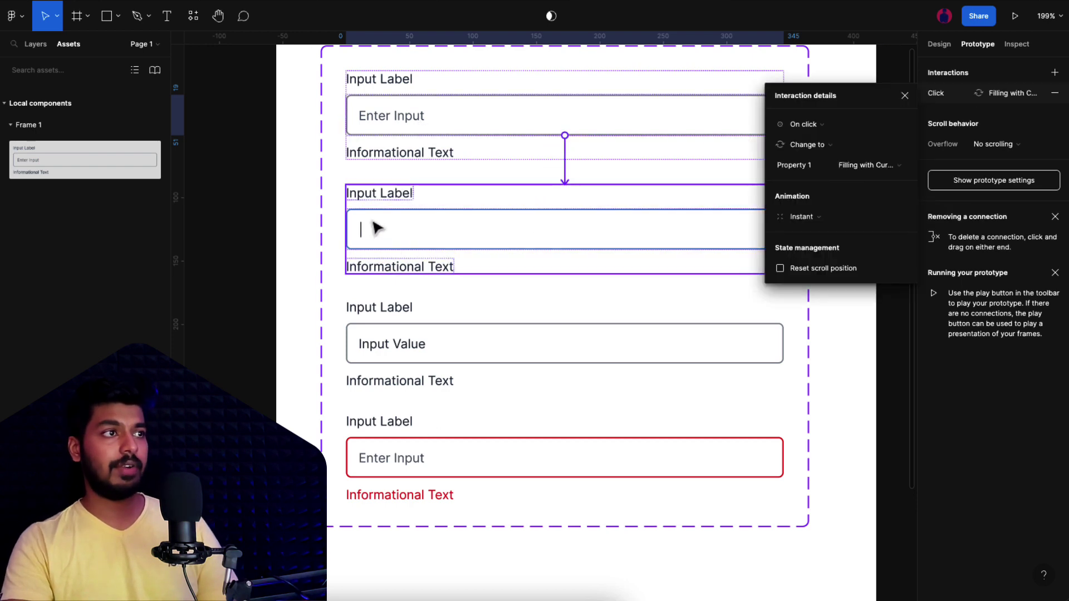
- Connect the Filling with Cursor variant's input box to the Filled variant with an instant on-click Change to interaction
click(510, 229)
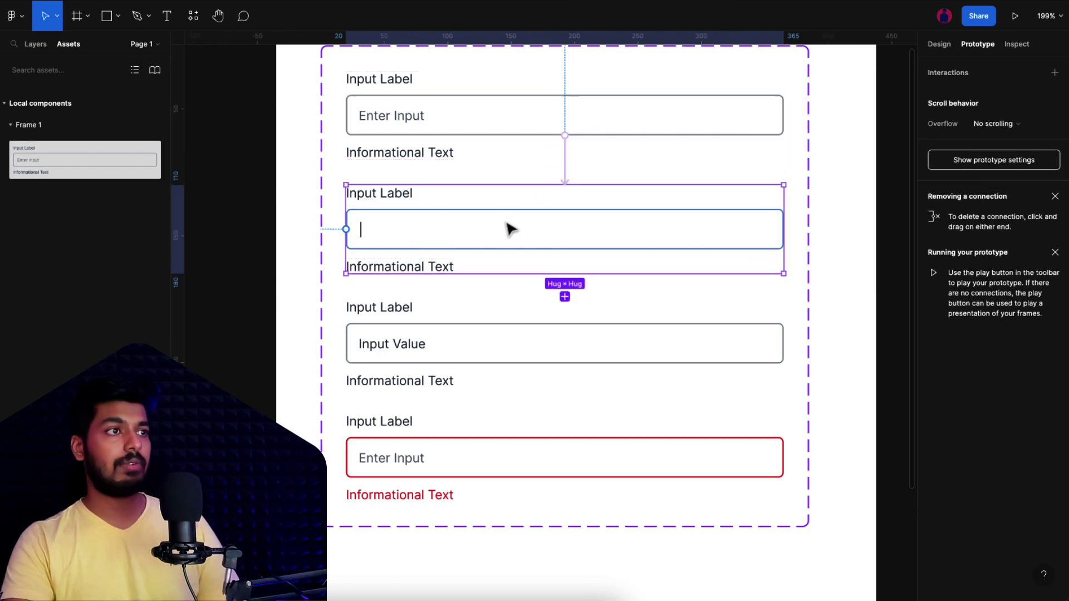
double_click(534, 243)
drag(568, 253, 484, 379)
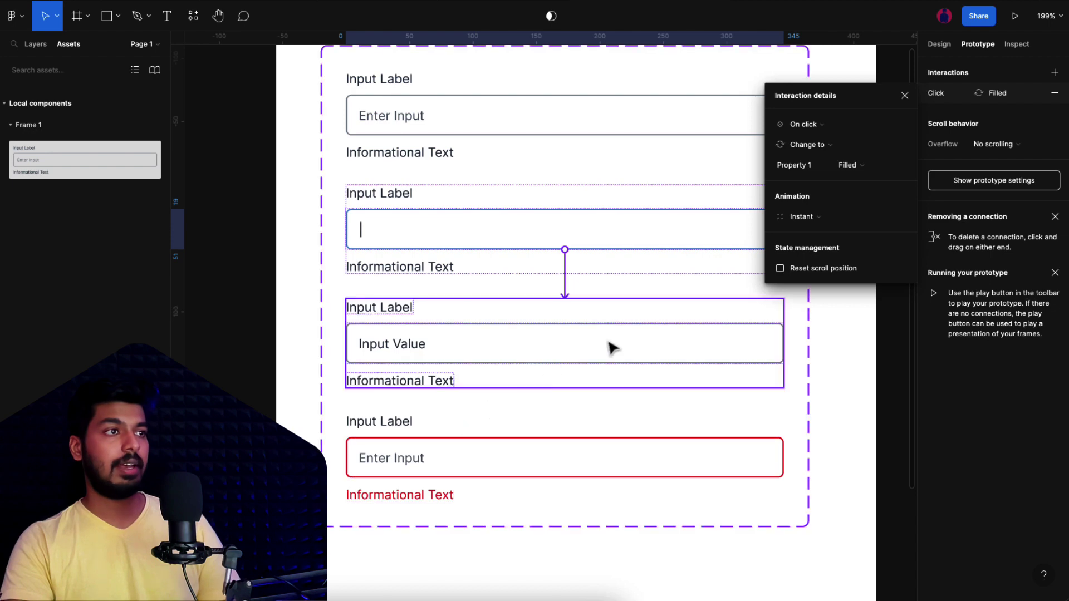
scroll(610, 345, down, 5)
scroll(640, 353, down, 2)
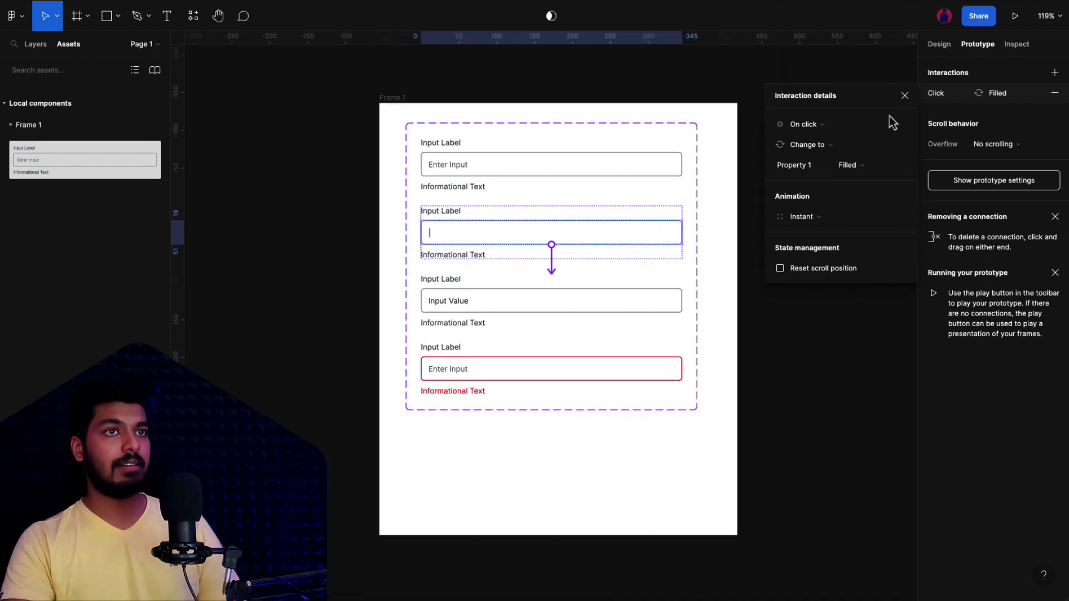
click(903, 98)
- Draw a new landscape frame on the empty canvas to the right of Frame 1
click(35, 44)
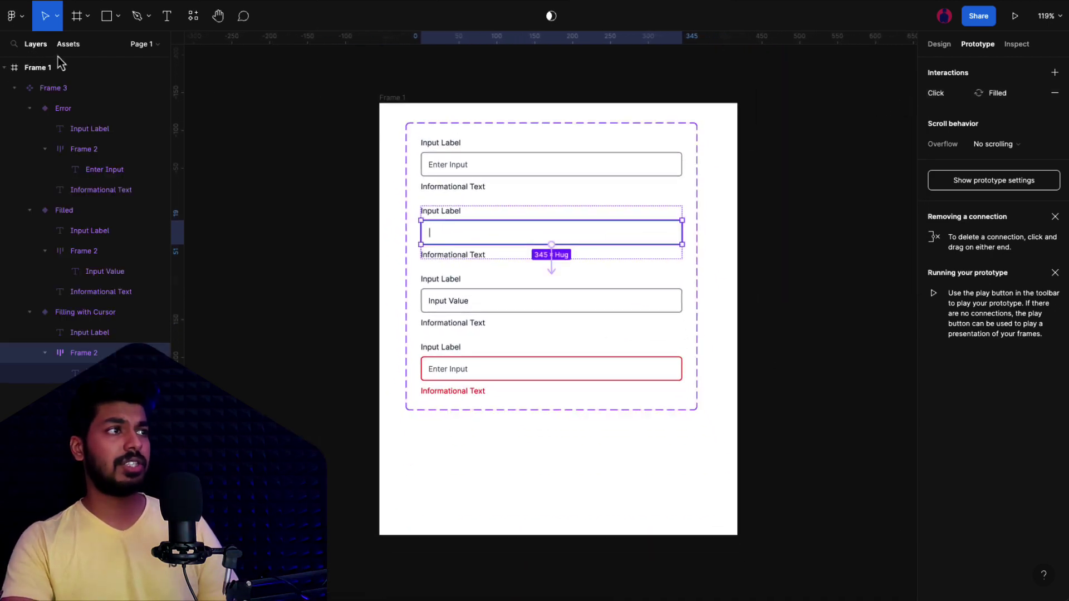
click(68, 44)
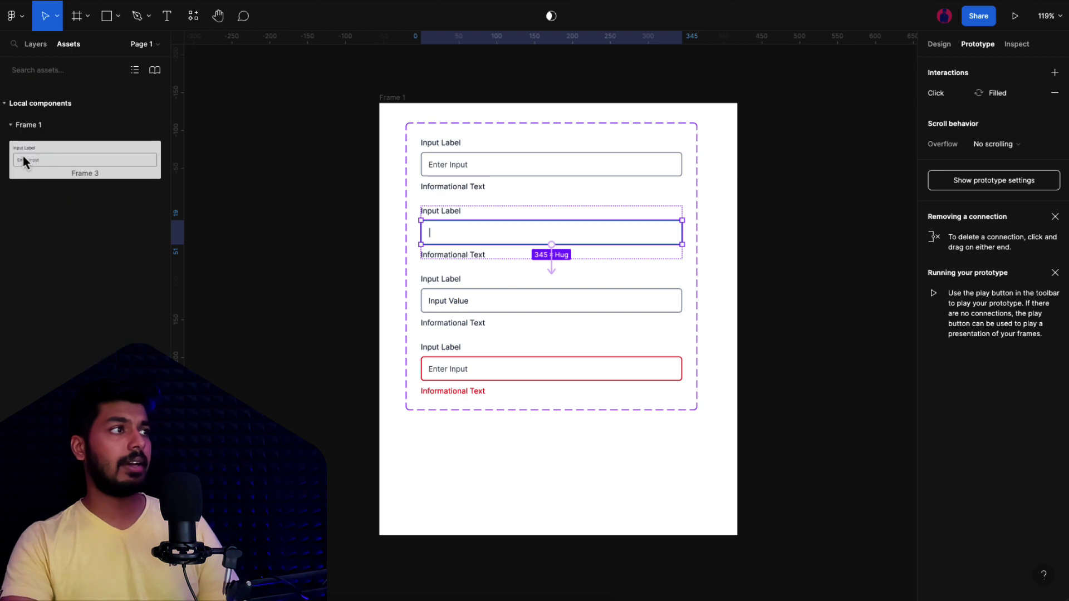
scroll(829, 148, right, 2)
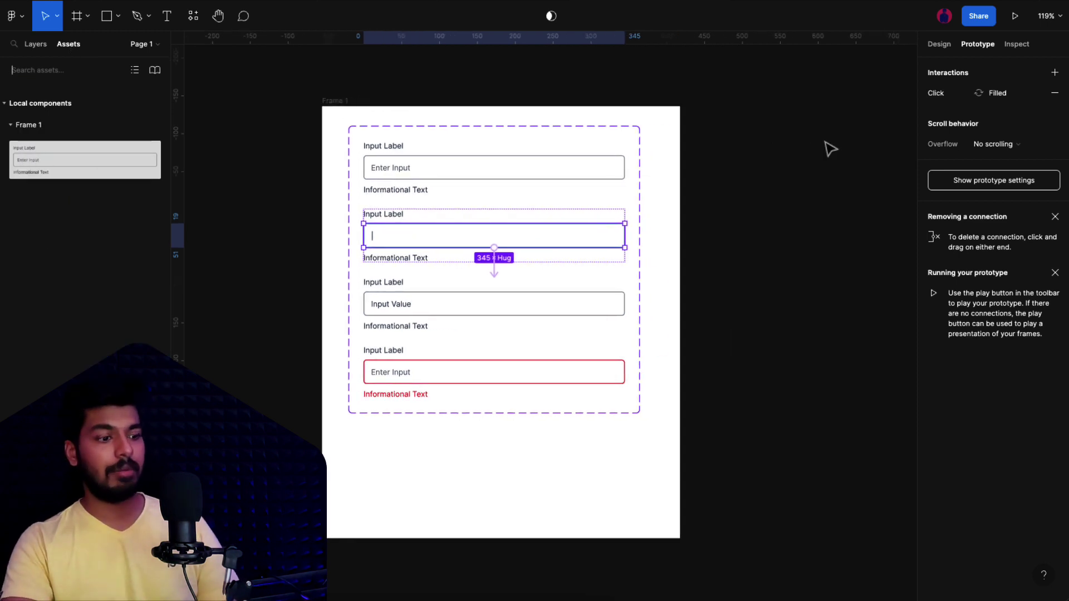
text(f)
key(Escape)
key(f)
mouse_move(736, 152)
mouse_down()
mouse_move(885, 275)
mouse_move(846, 336)
mouse_up()
click(799, 401)
- Place an instance of the input field component in the new frame and center it horizontally and vertically
drag(81, 122, 700, 232)
click(939, 44)
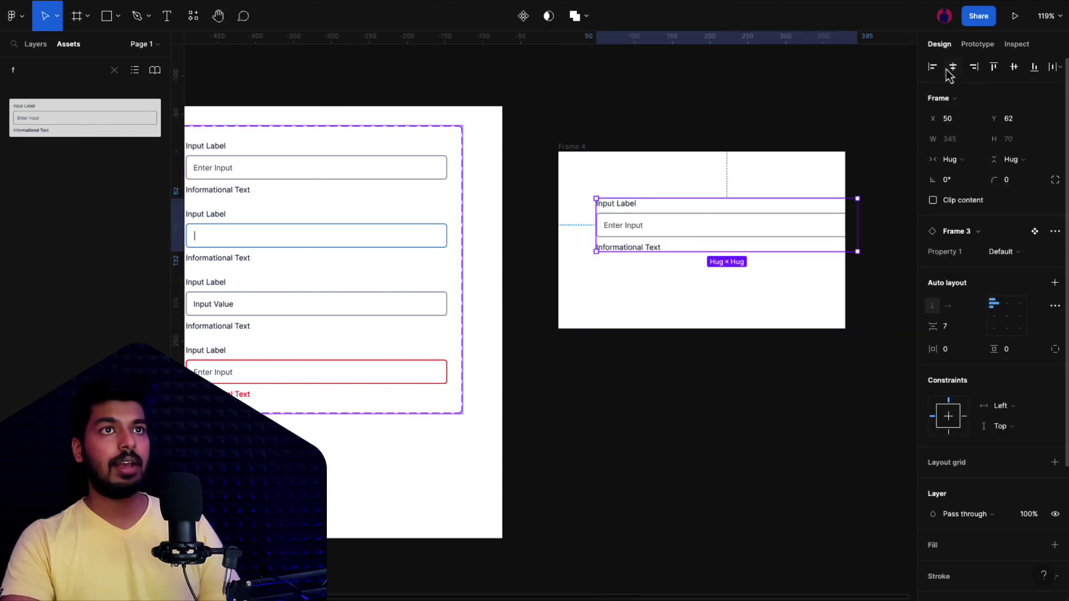
click(953, 67)
click(1014, 66)
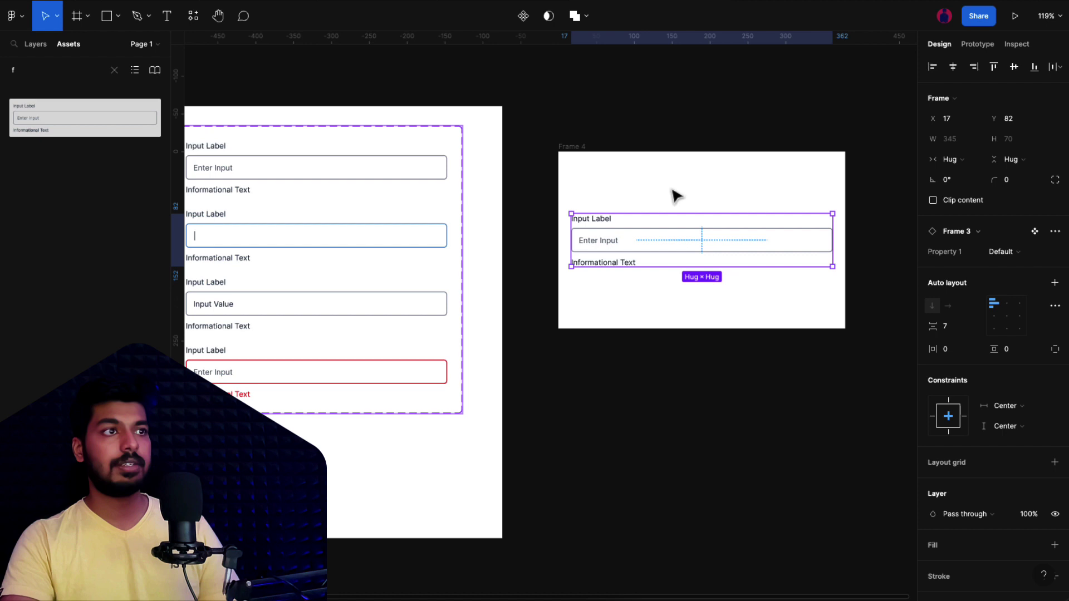
- Present Frame 4 as a prototype and test the input field's click interaction
click(578, 155)
key(ctrl+alt+Return)
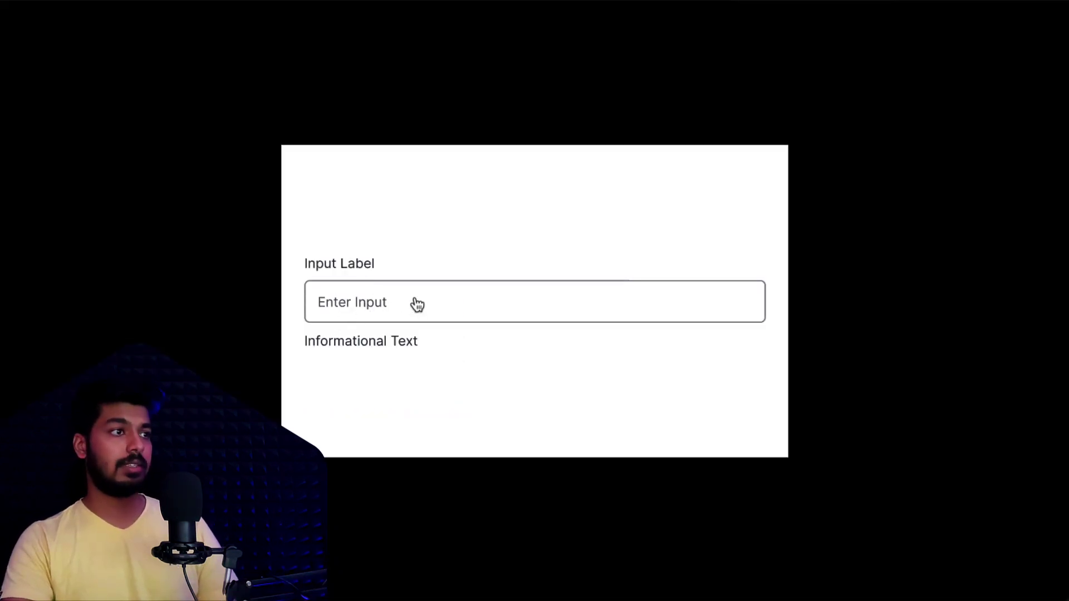
click(349, 308)
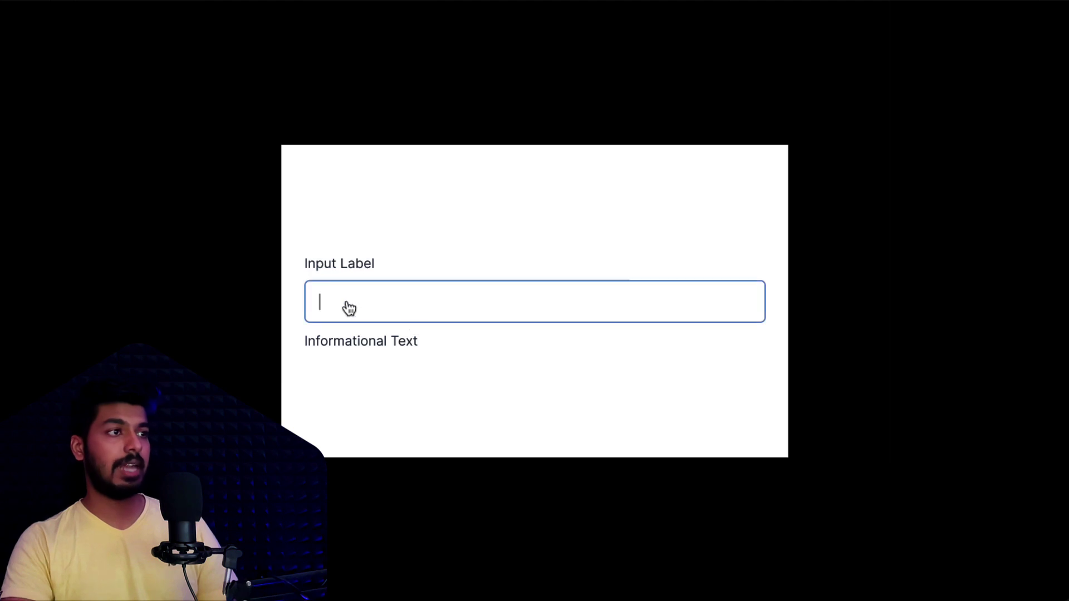
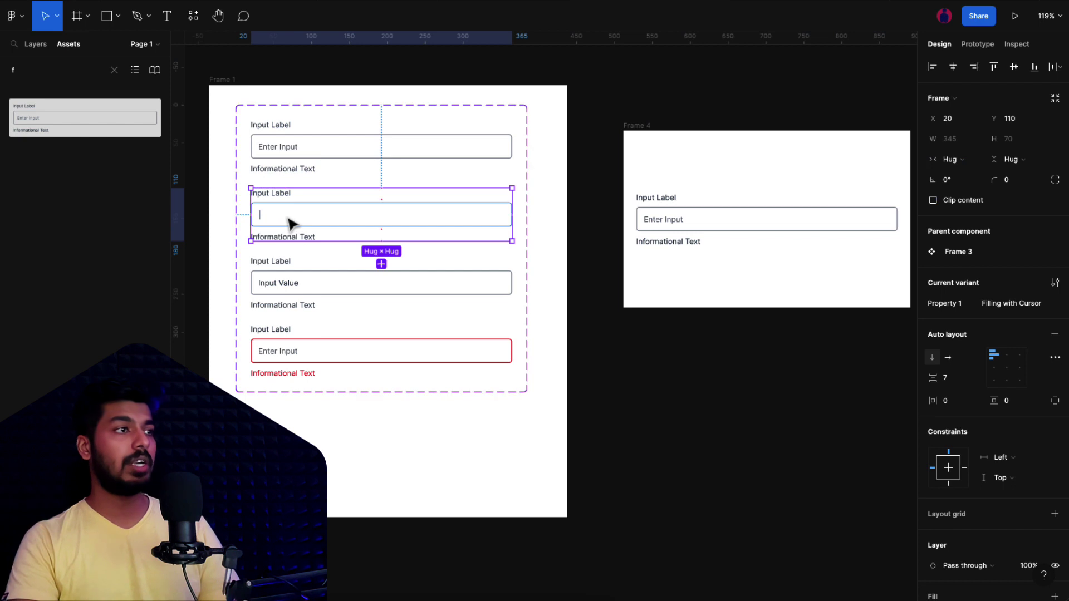
- Add a fifth variant based on Filling with Cursor and reorder it to sit directly above the Filled variant
scroll(311, 303, left, 2)
scroll(312, 303, down, 1)
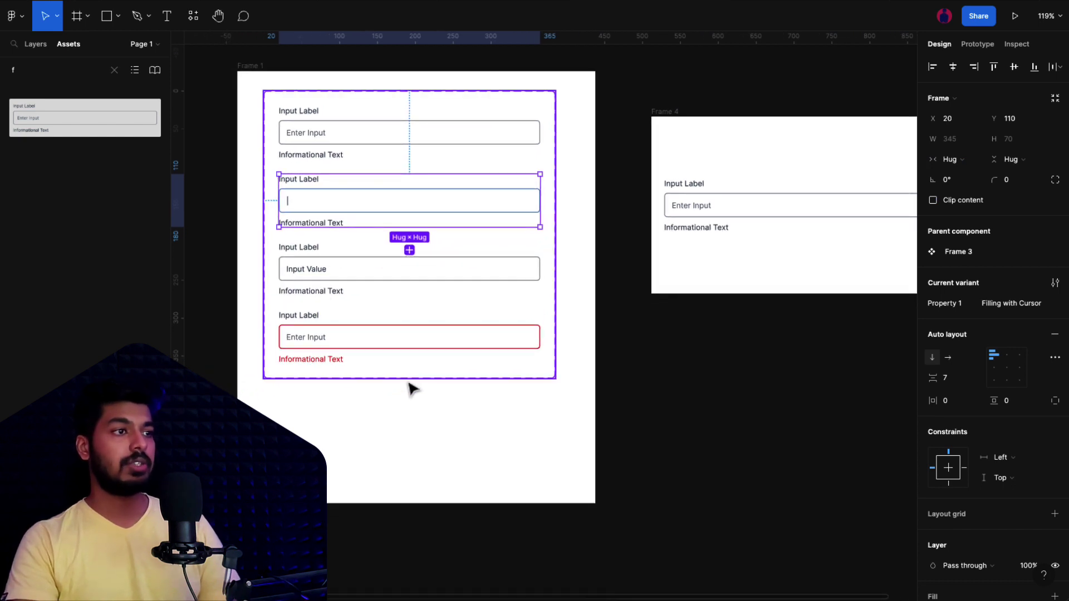
click(409, 251)
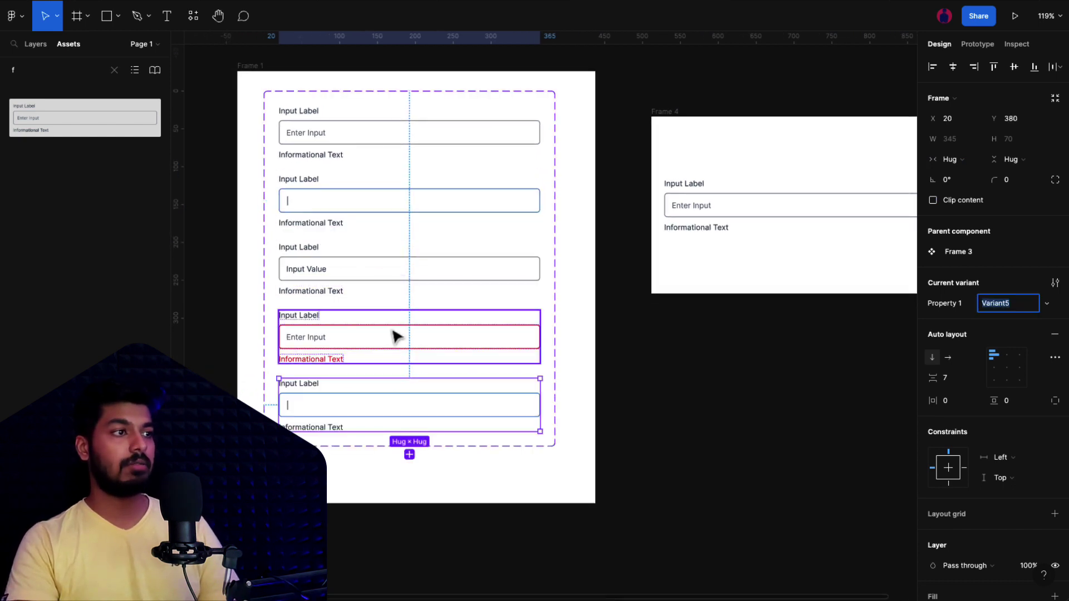
shift+click(392, 351)
shift+click(396, 281)
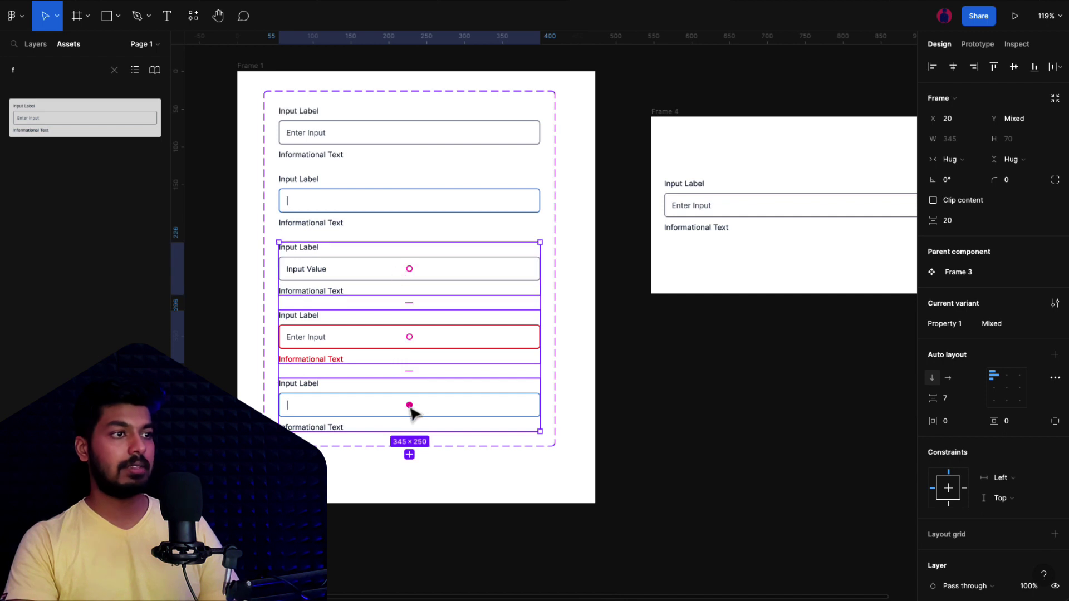
drag(411, 372, 410, 269)
key(Escape)
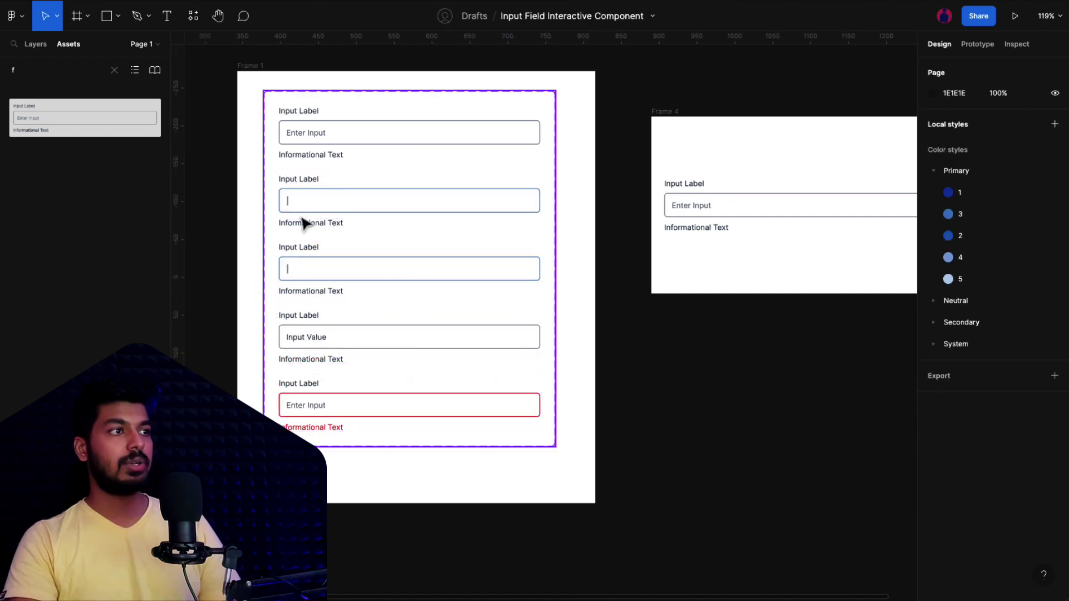
- Make the text cursor invisible in the input box of the newly added third variant
scroll(301, 217, up, 5)
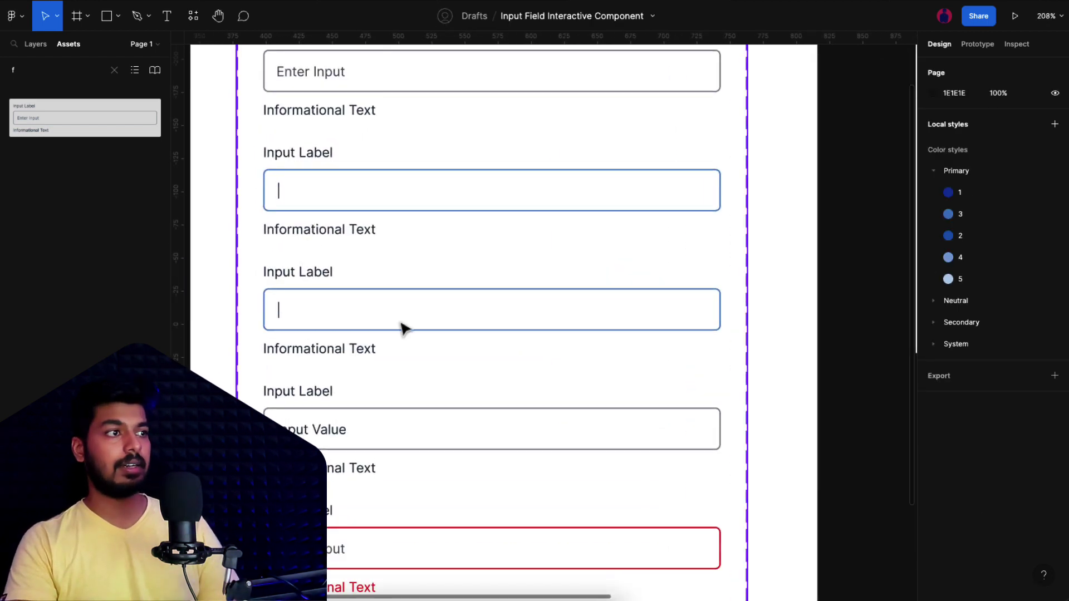
double_click(279, 310)
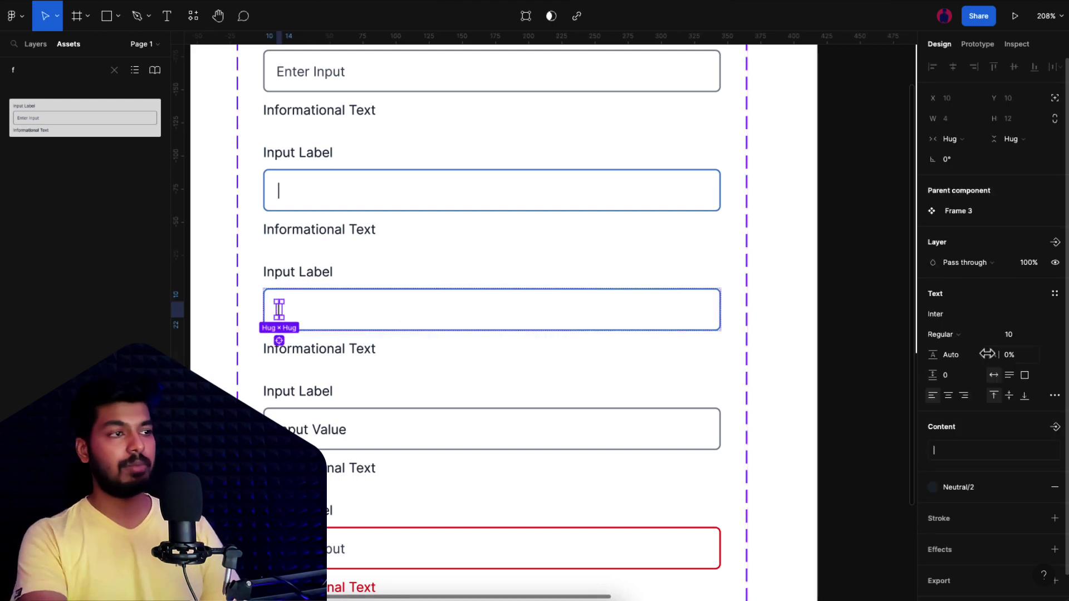
click(454, 210)
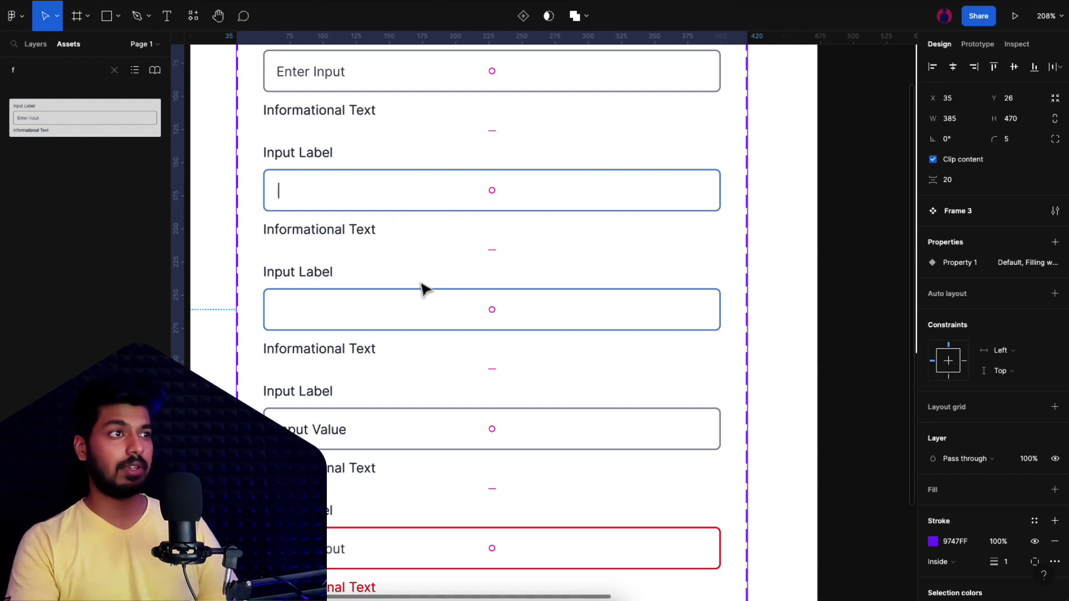
- Connect the Filling with Cursor variant to the cursorless variant below it with a prototype interaction triggered after a 1 ms delay
scroll(612, 212, down, 5)
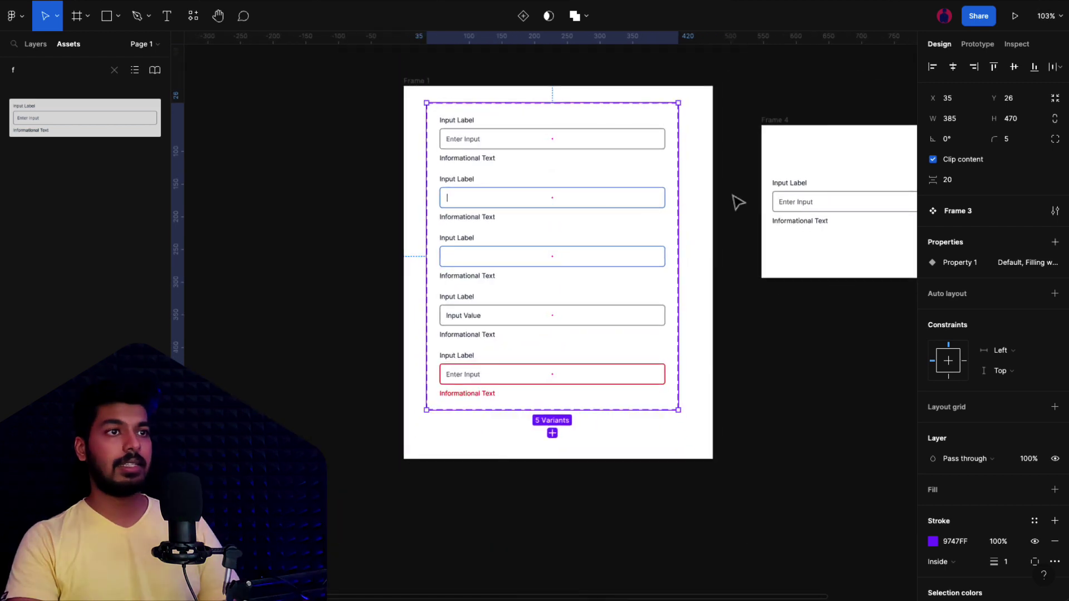
click(738, 202)
scroll(668, 186, up, 2)
click(979, 46)
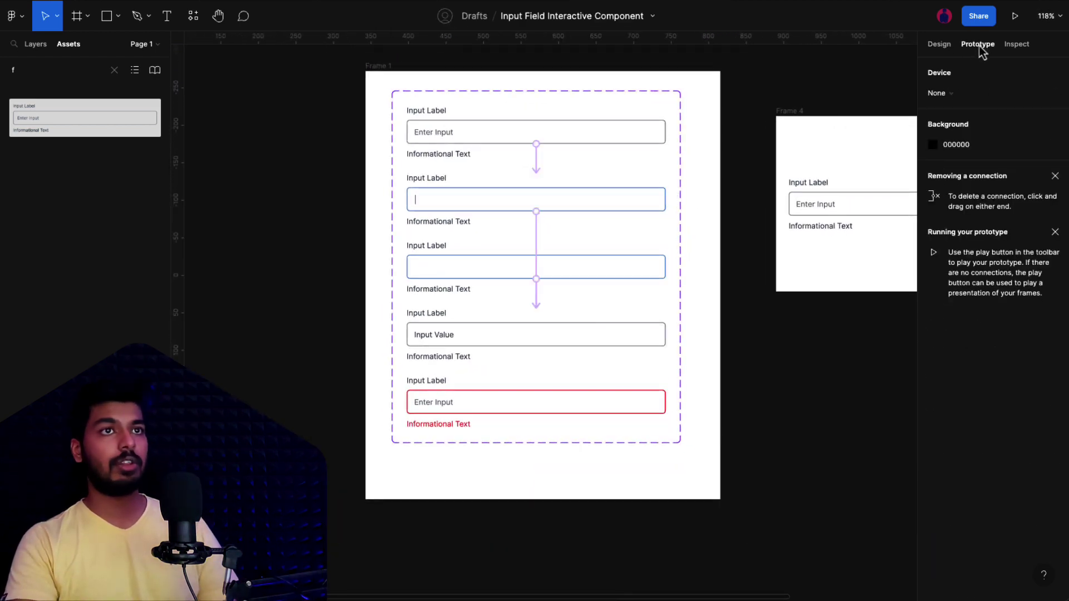
click(536, 236)
scroll(536, 237, up, 3)
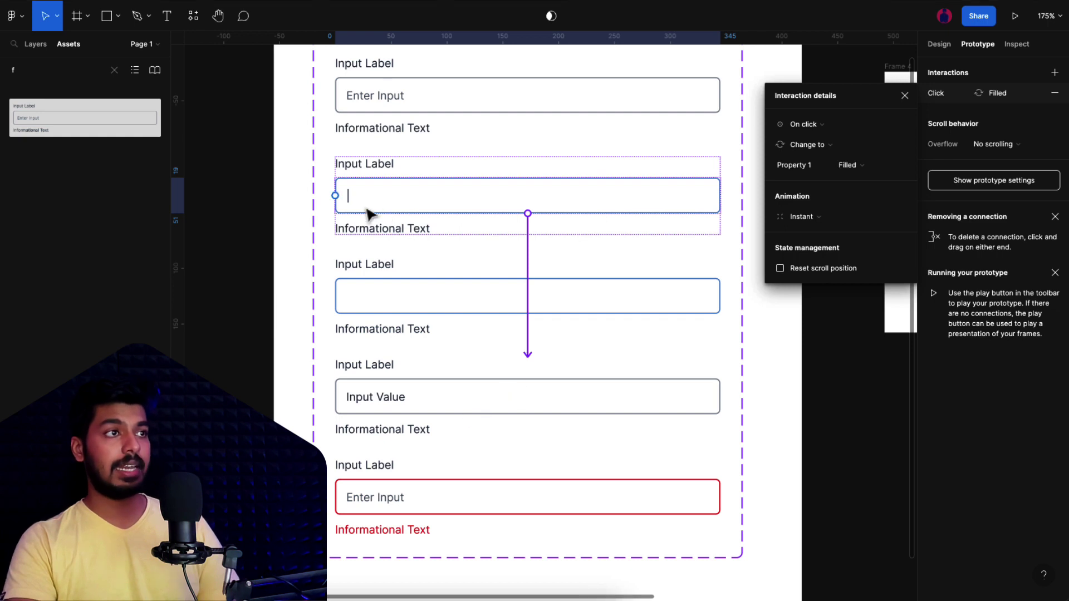
click(429, 203)
key(Escape)
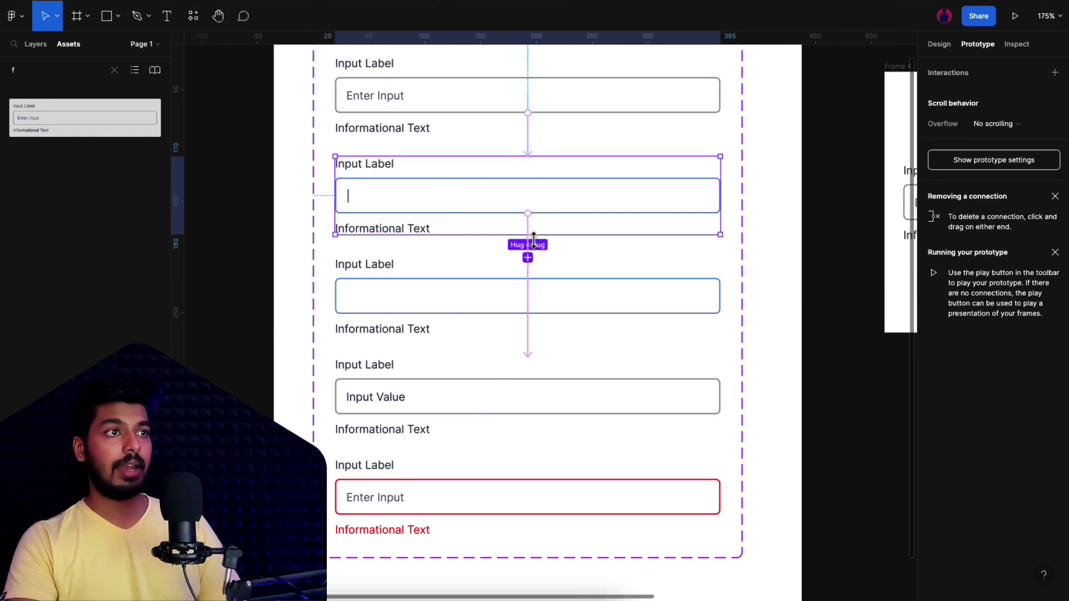
click(479, 293)
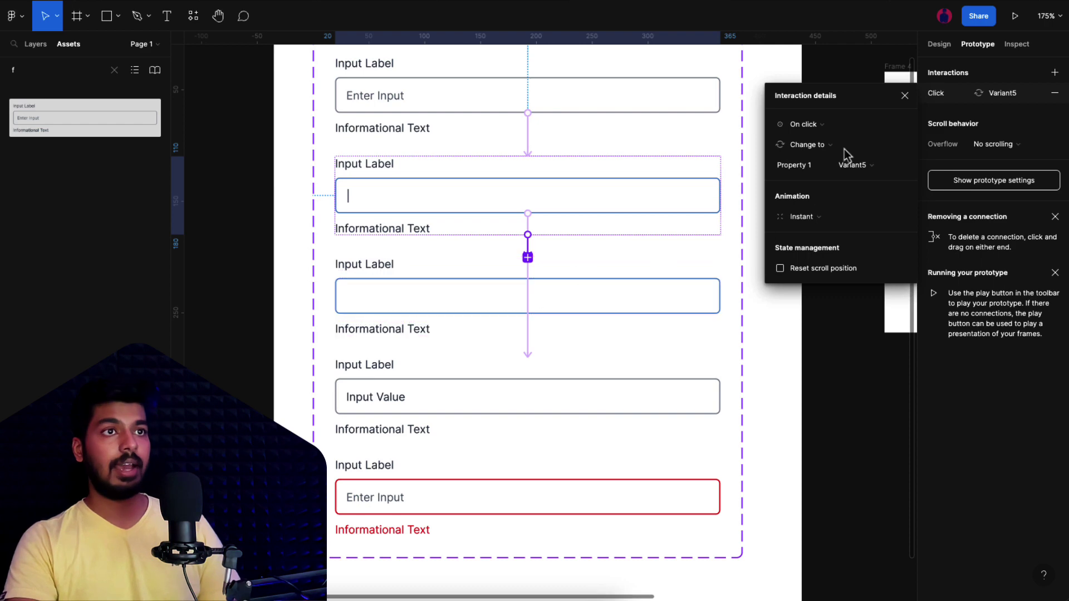
click(810, 124)
click(810, 282)
click(864, 127)
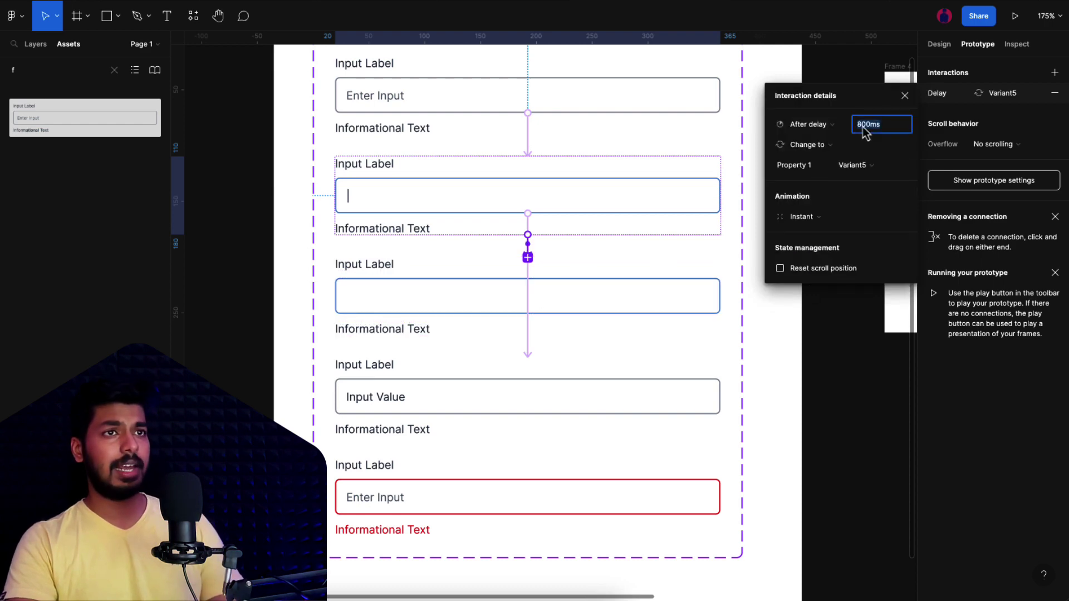
- Animate that delayed interaction with Smart animate and set its duration to 600 ms
click(815, 222)
click(804, 246)
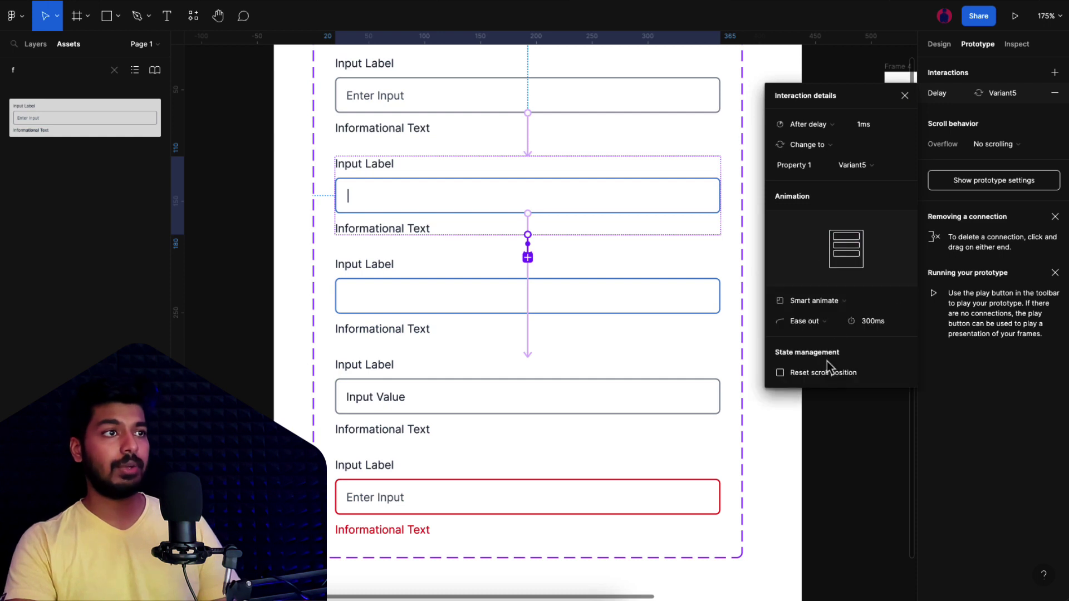
click(878, 328)
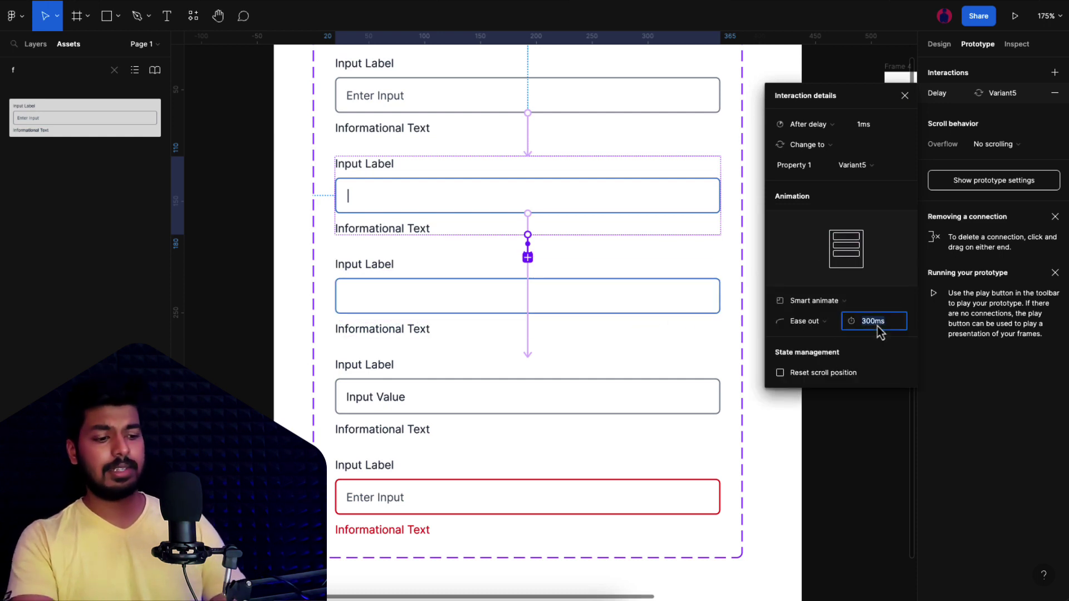
text(600)
- Connect the cursorless variant back to the Filling with Cursor variant, triggered after a 1 ms delay
click(607, 279)
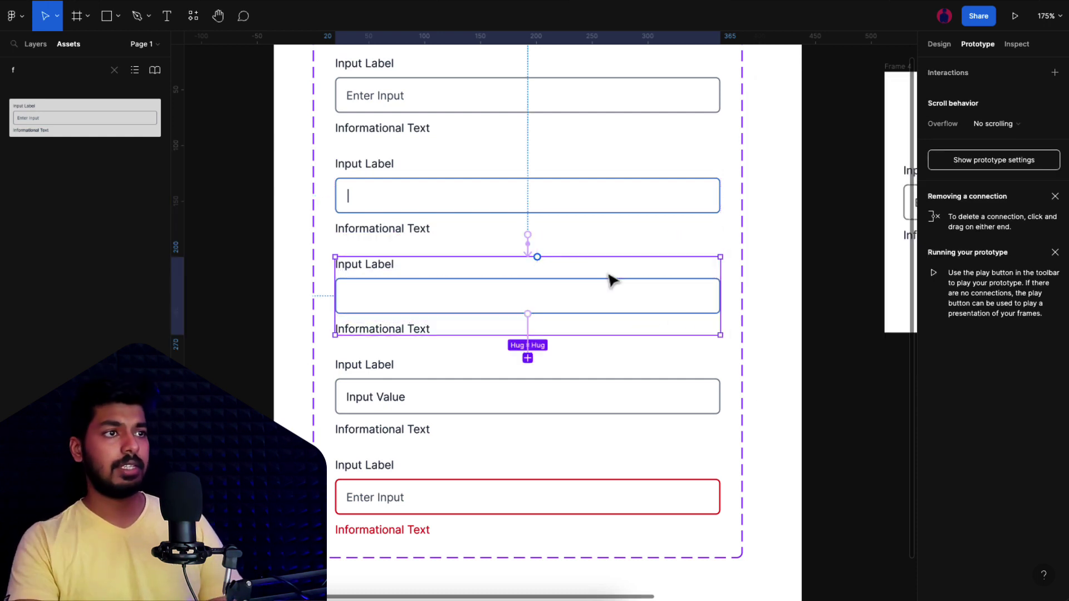
click(539, 255)
click(841, 127)
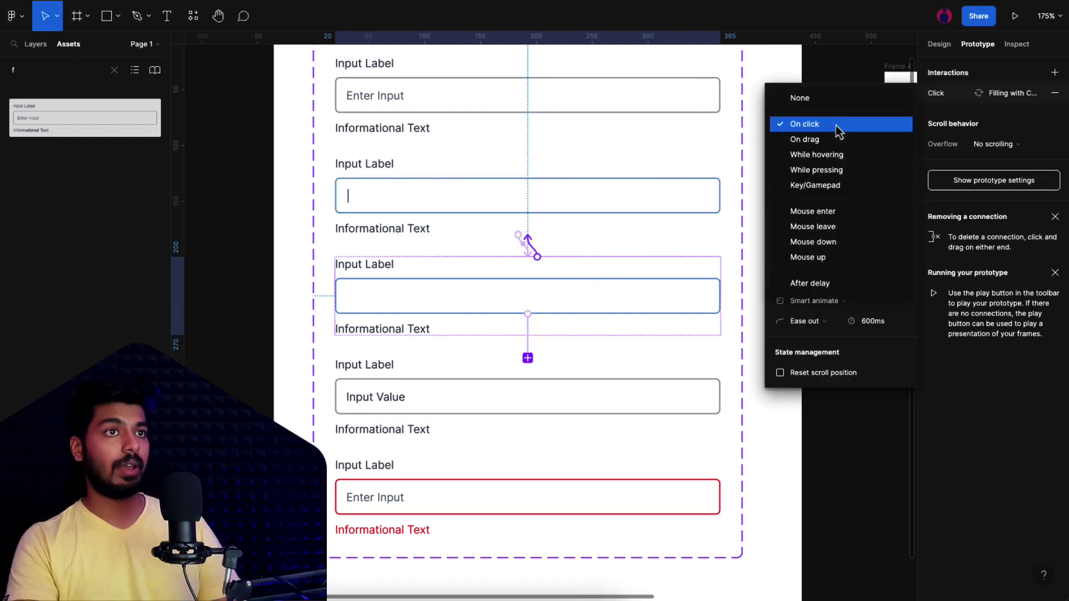
click(780, 281)
text(1)
key(Return)
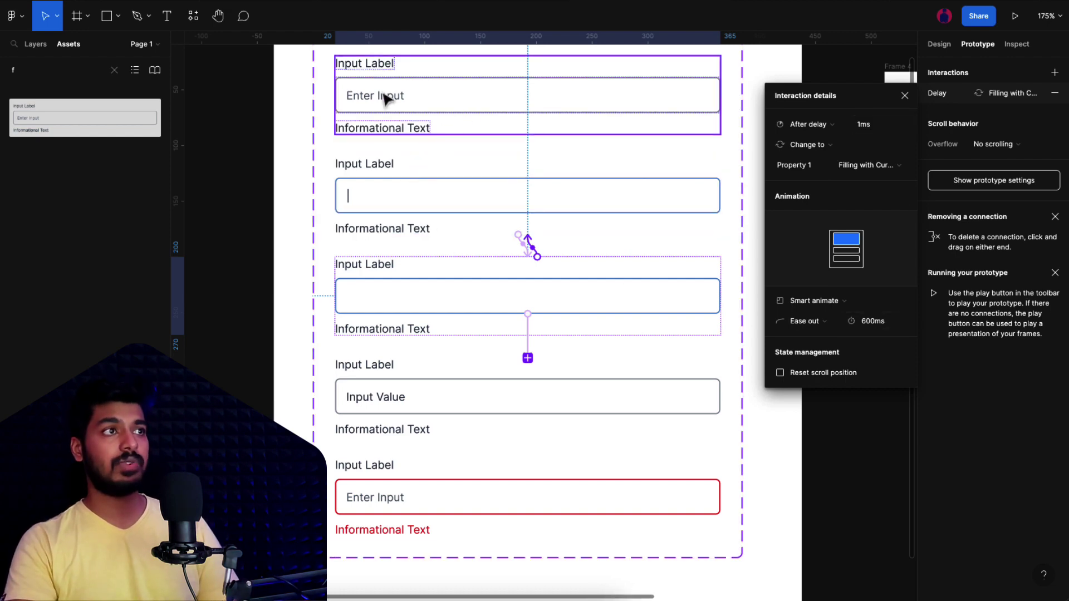
click(460, 106)
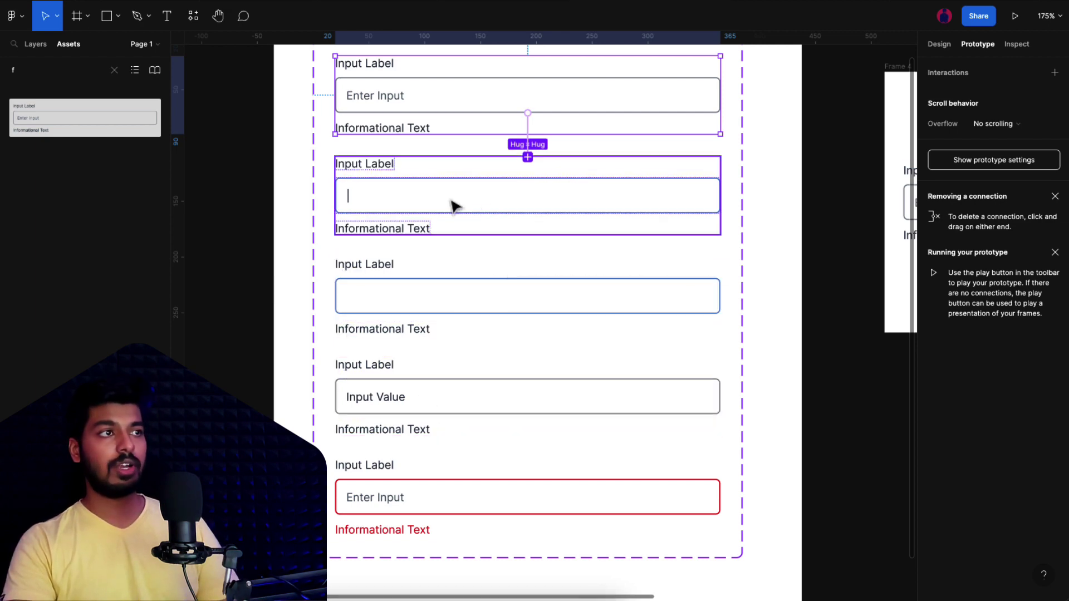
- Present the prototype and test the input field's blinking cursor and click interactions, then return to the design file
click(449, 300)
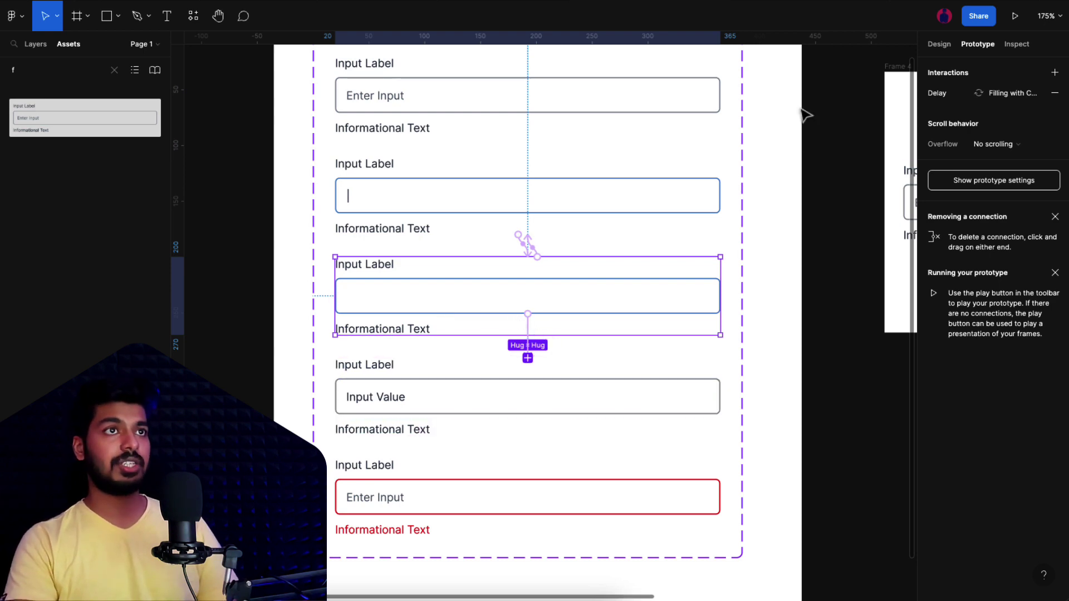
key(super+alt+Return)
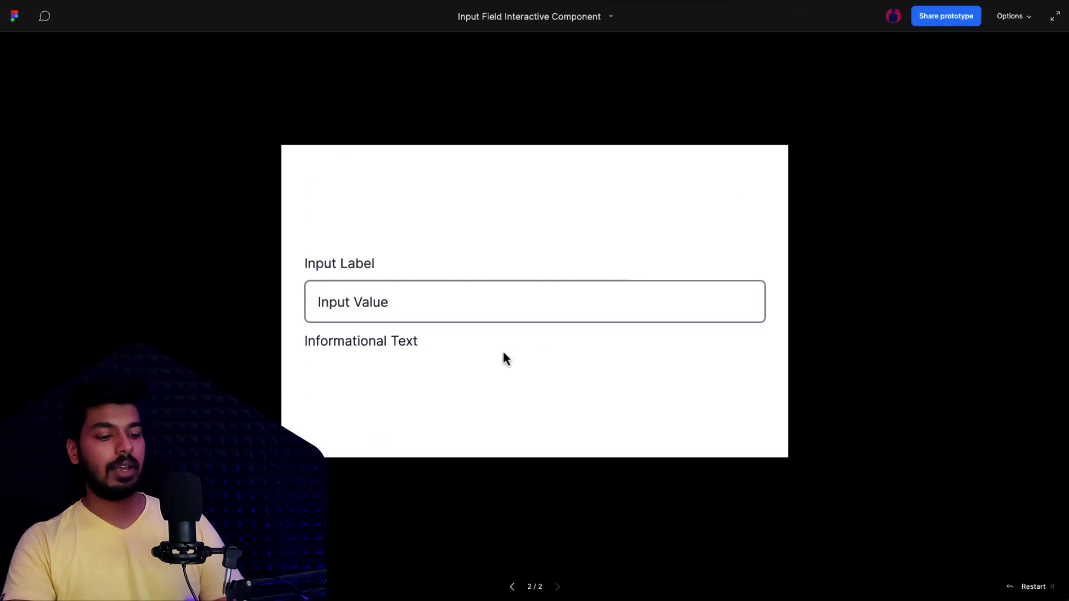
click(421, 318)
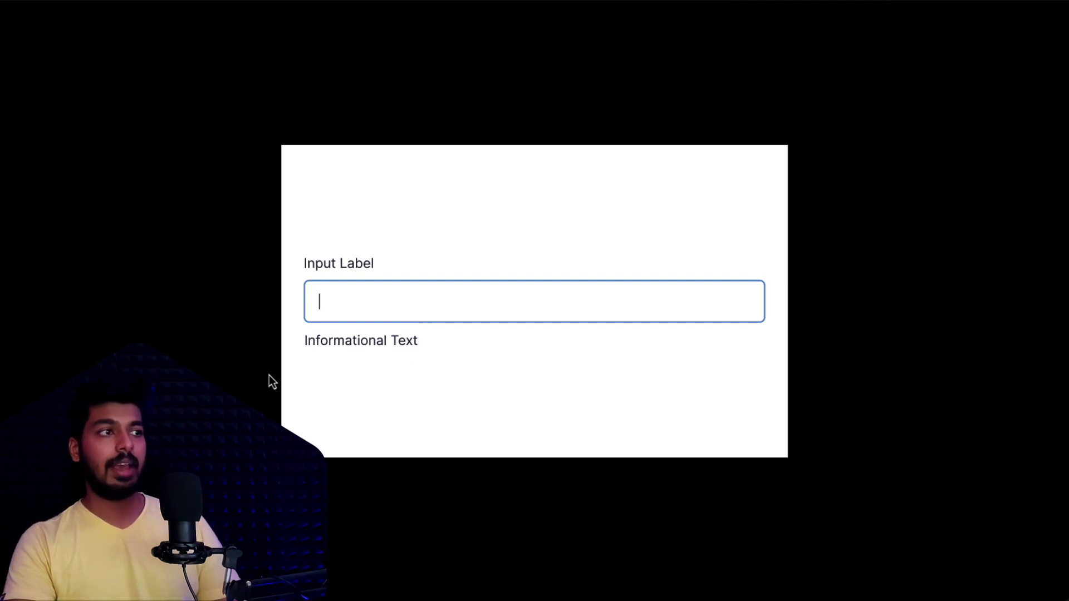
click(354, 327)
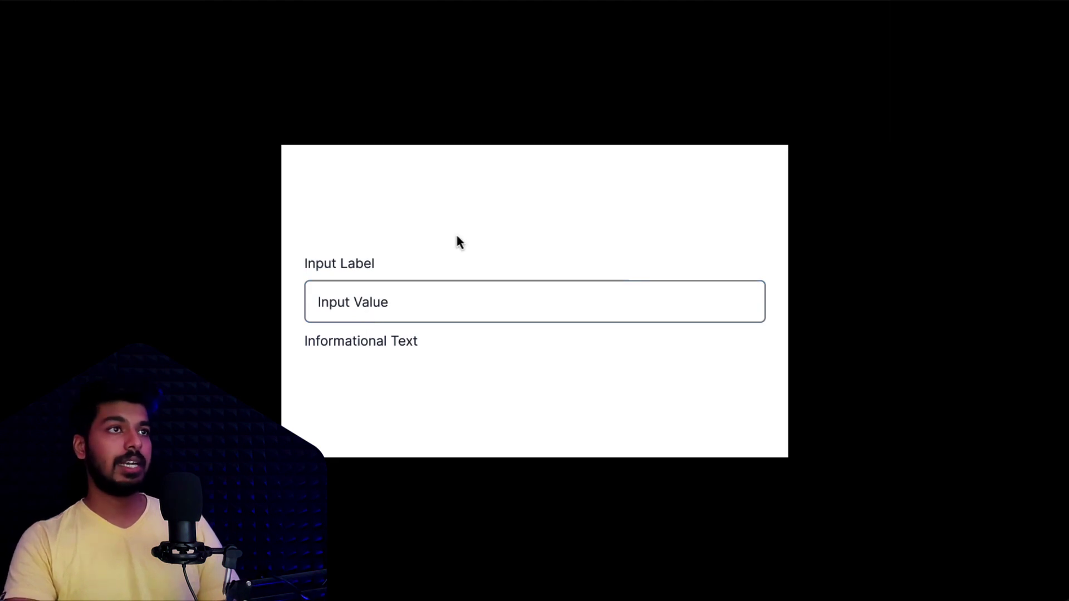
click(644, 2)
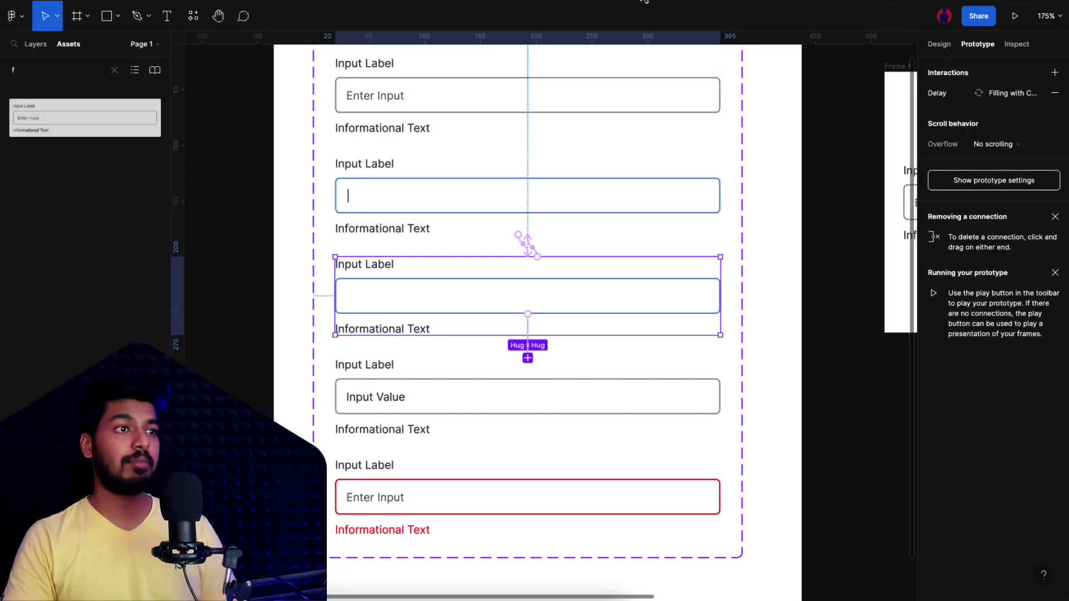